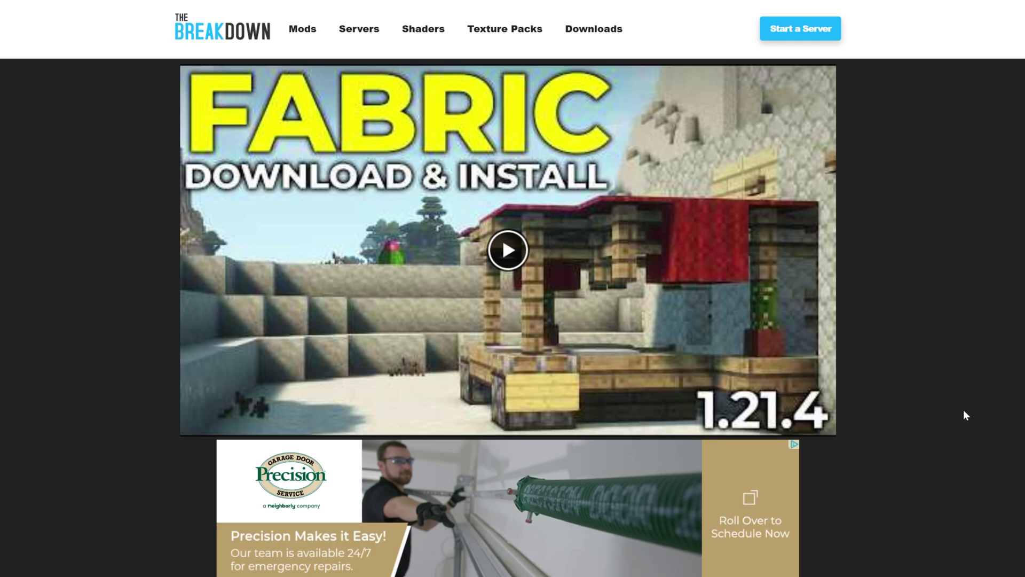
Download fabric-installer-1.0.1.jar for Windows from the Fabric site into Downloads
scroll(878, 376, down, 5)
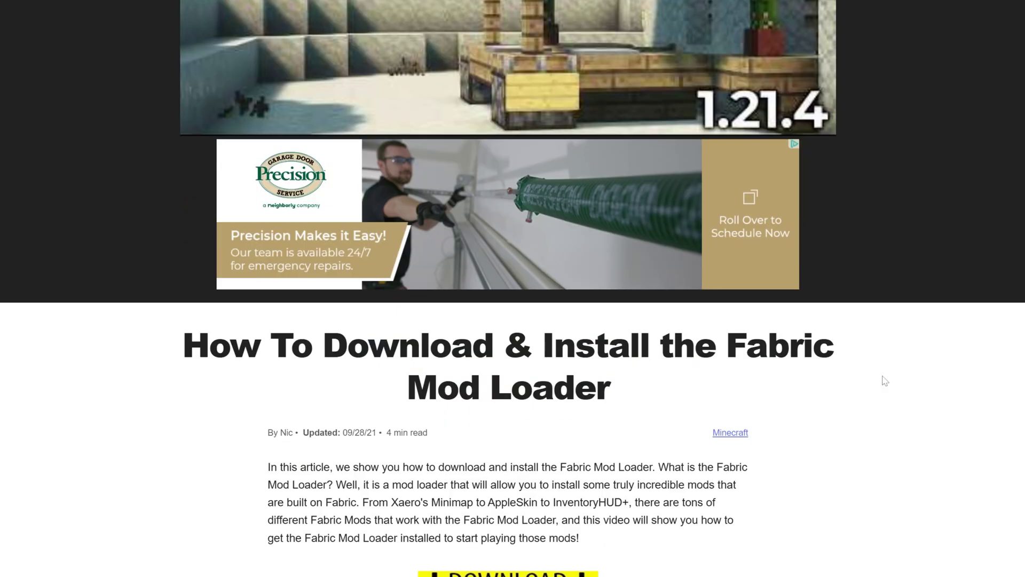
scroll(881, 384, down, 5)
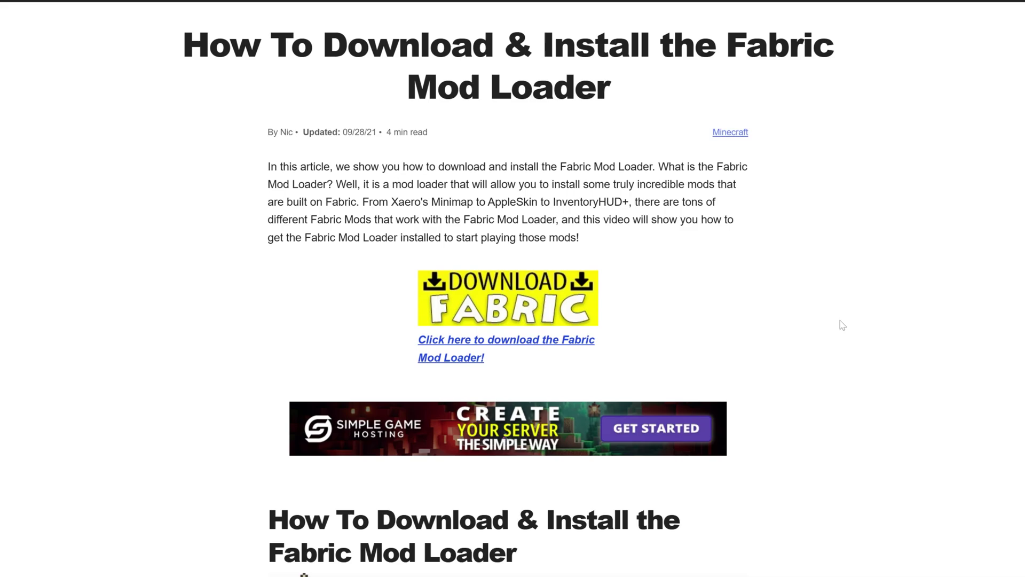
click(507, 318)
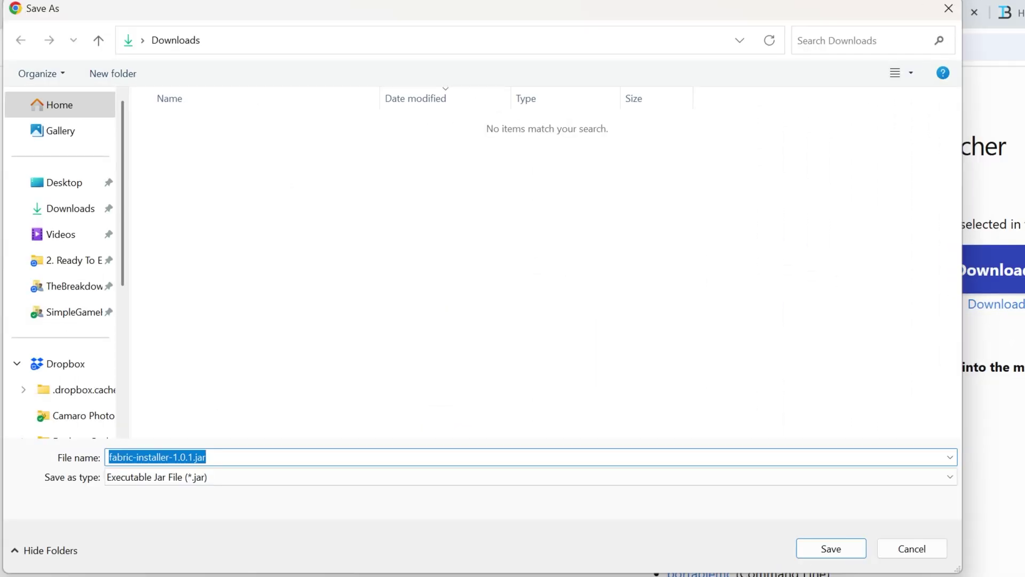
click(831, 548)
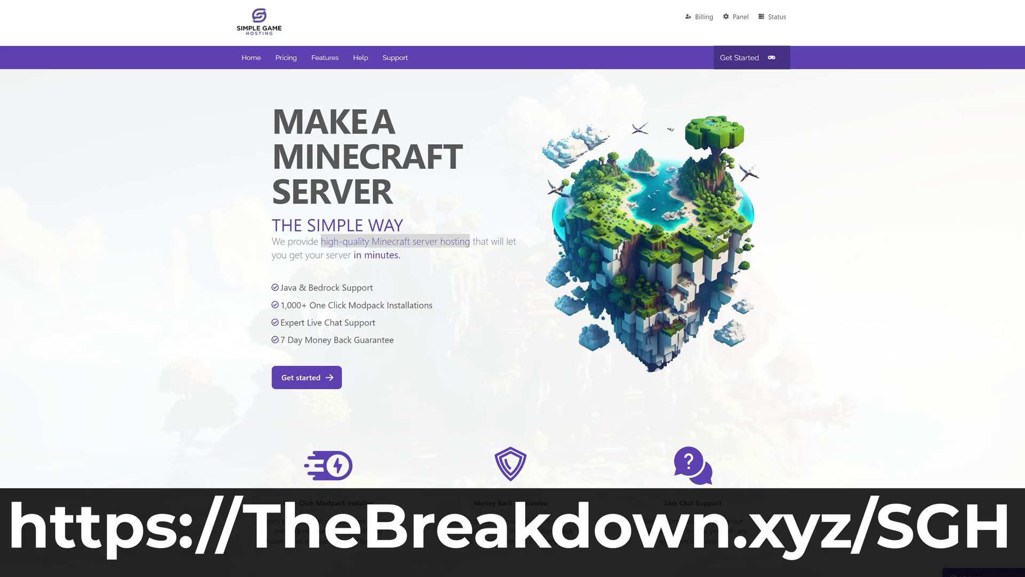
drag(280, 322, 339, 339)
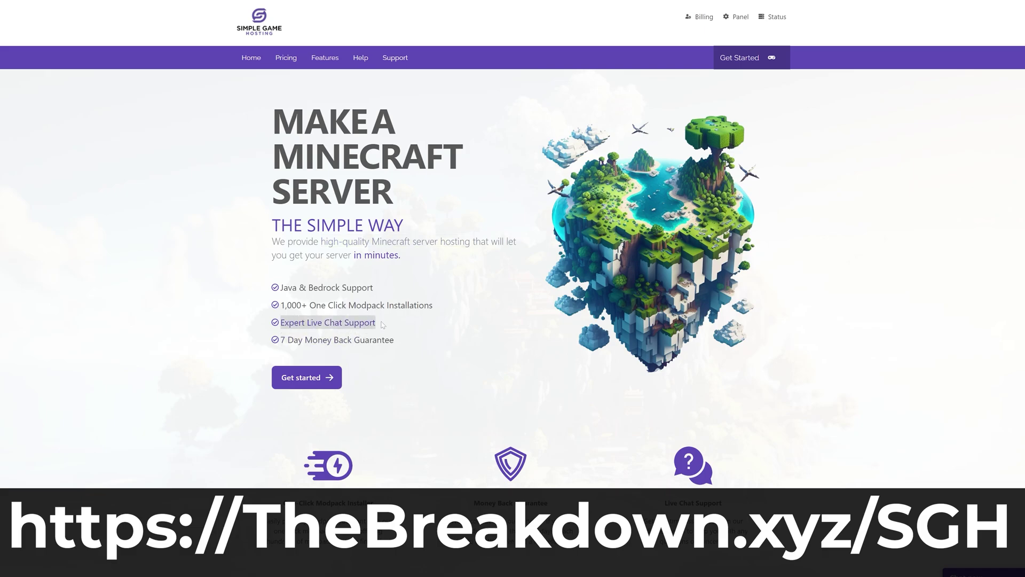
scroll(388, 326, down, 4)
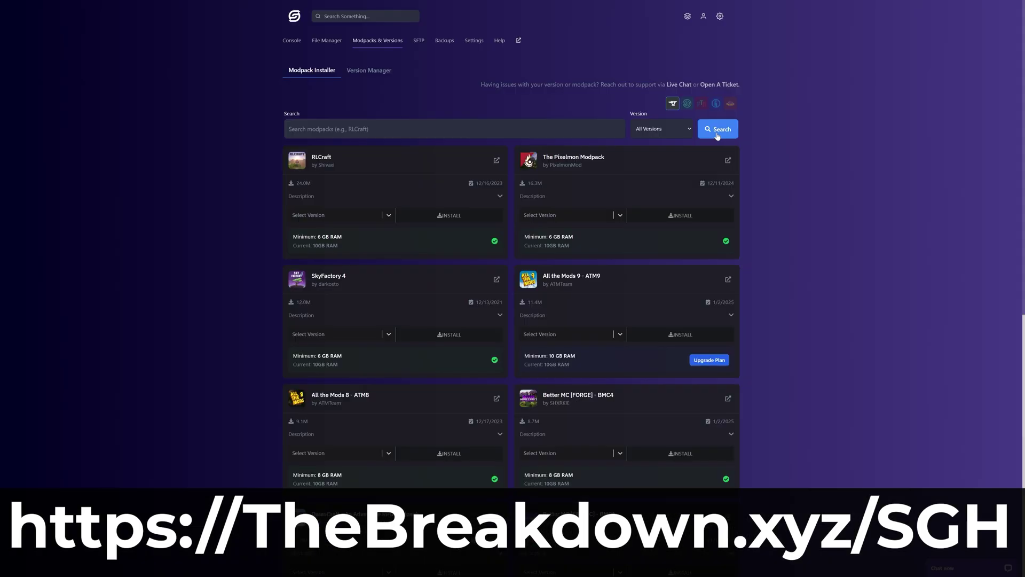
click(662, 129)
click(662, 257)
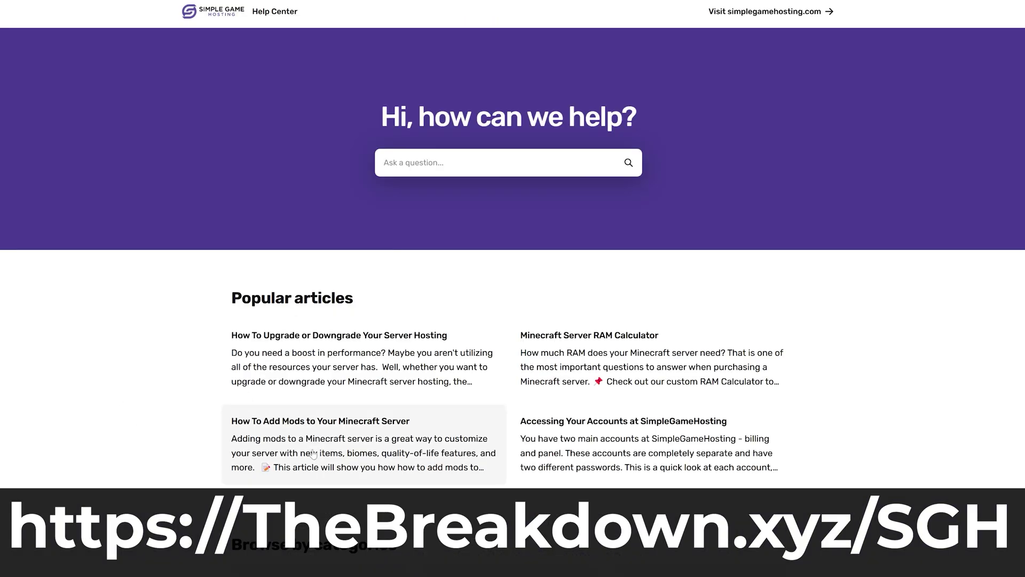
click(320, 443)
scroll(280, 232, down, 5)
scroll(280, 233, down, 20)
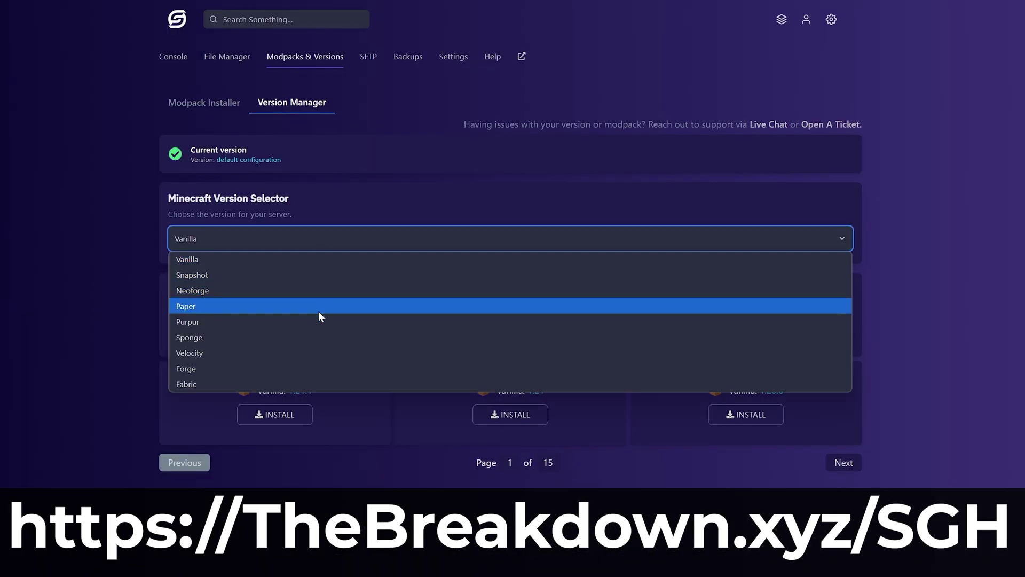
click(317, 350)
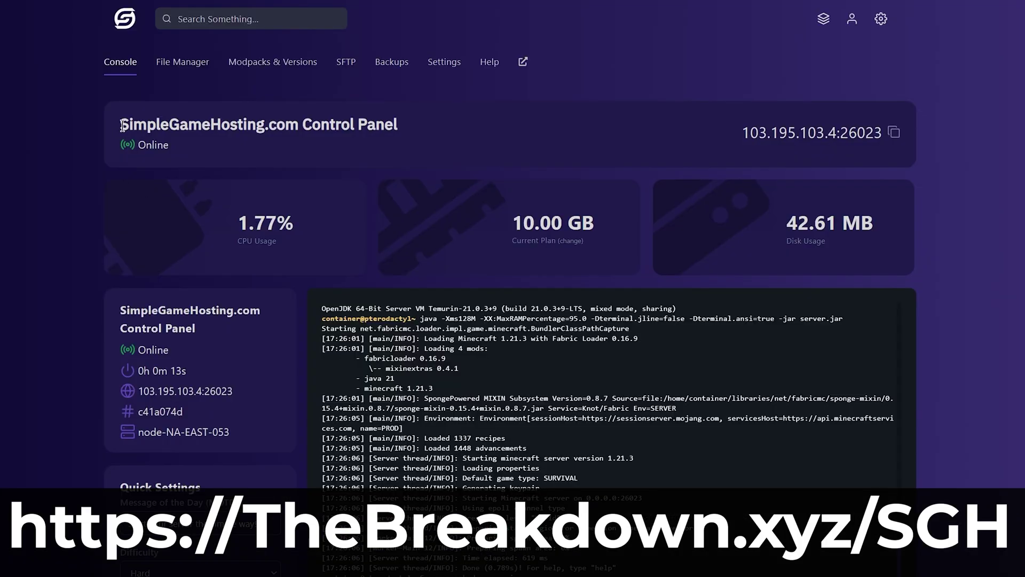
drag(123, 126, 395, 129)
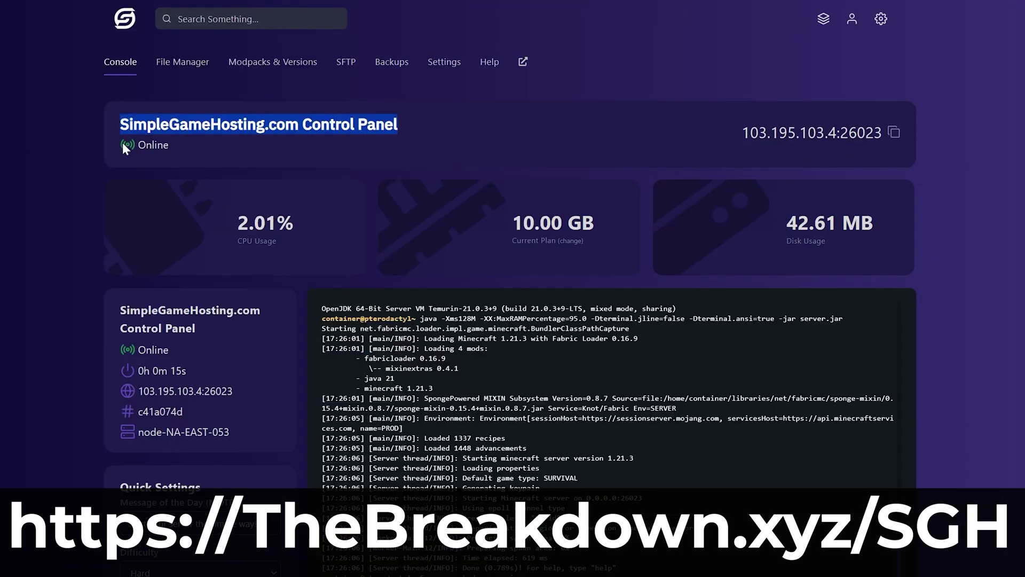
click(413, 152)
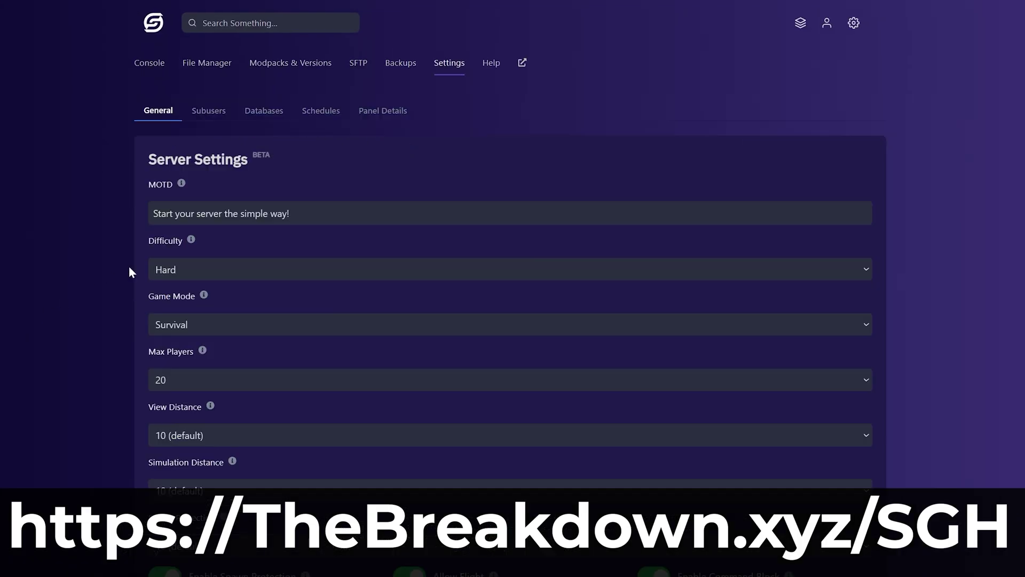
click(177, 268)
click(203, 325)
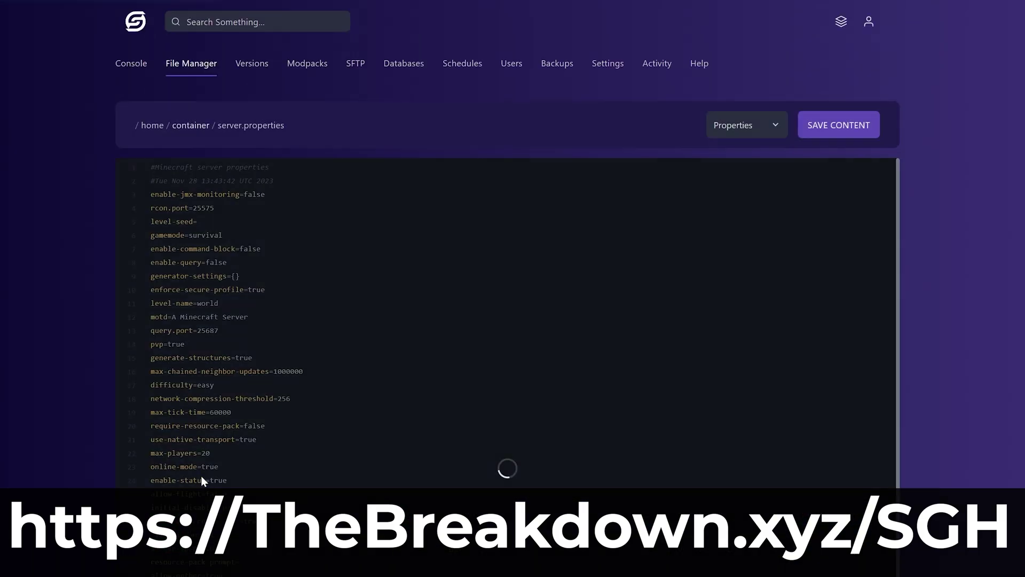
text(DD S)
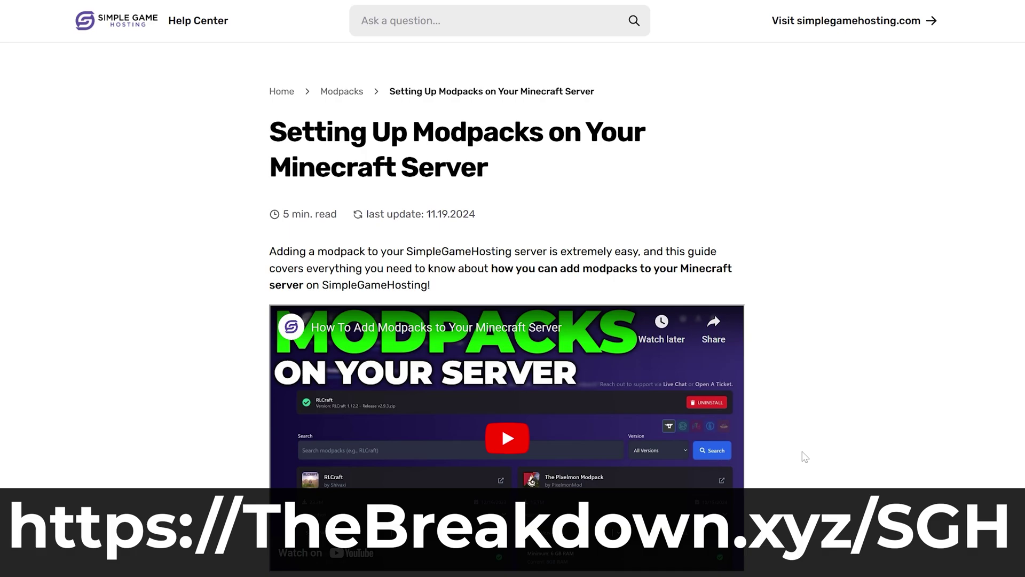
scroll(796, 327, down, 10)
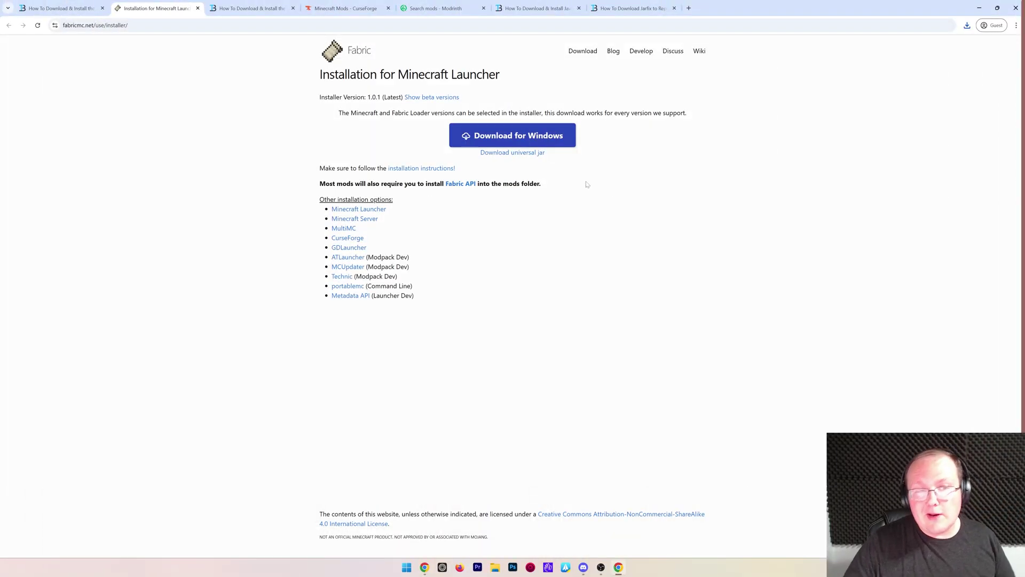
Go from the FabricAPI article to the Fabric API download page on CurseForge
click(251, 8)
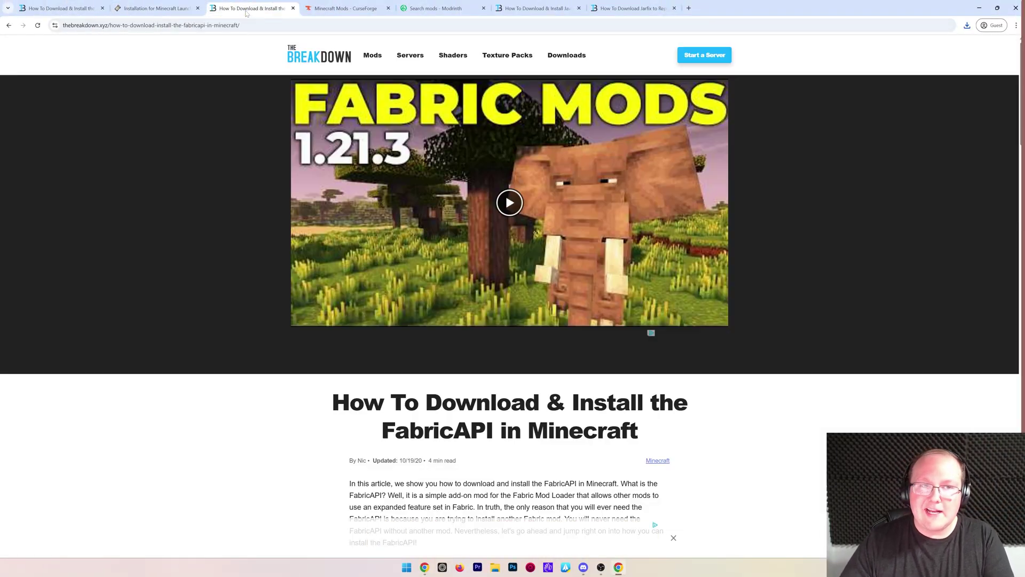
scroll(214, 149, down, 2)
scroll(218, 160, down, 2)
drag(382, 193, 491, 193)
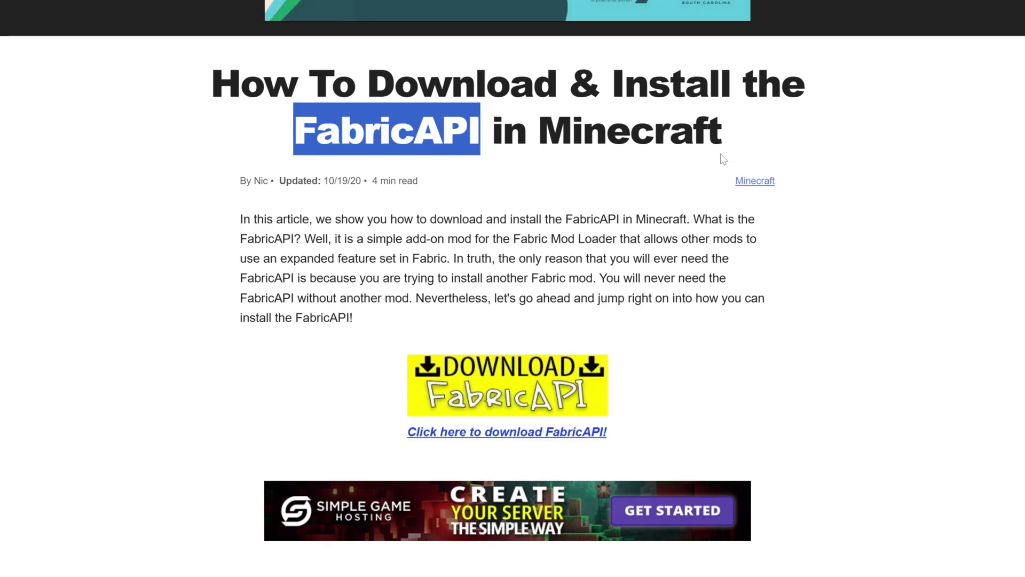
scroll(723, 160, down, 3)
click(504, 243)
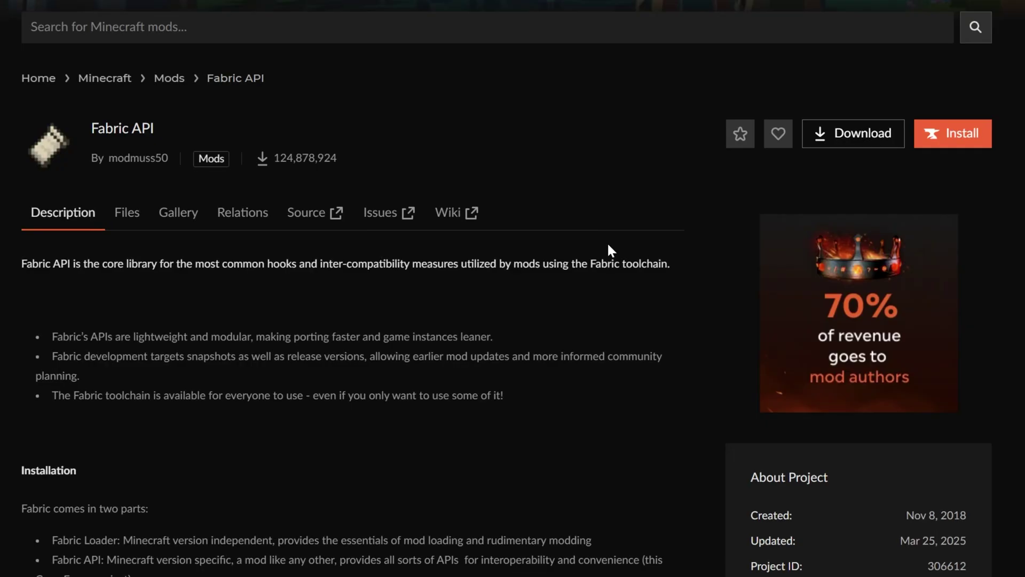
Download the Fabric API 0.119.5+1.21.5 file from the Files list
click(113, 217)
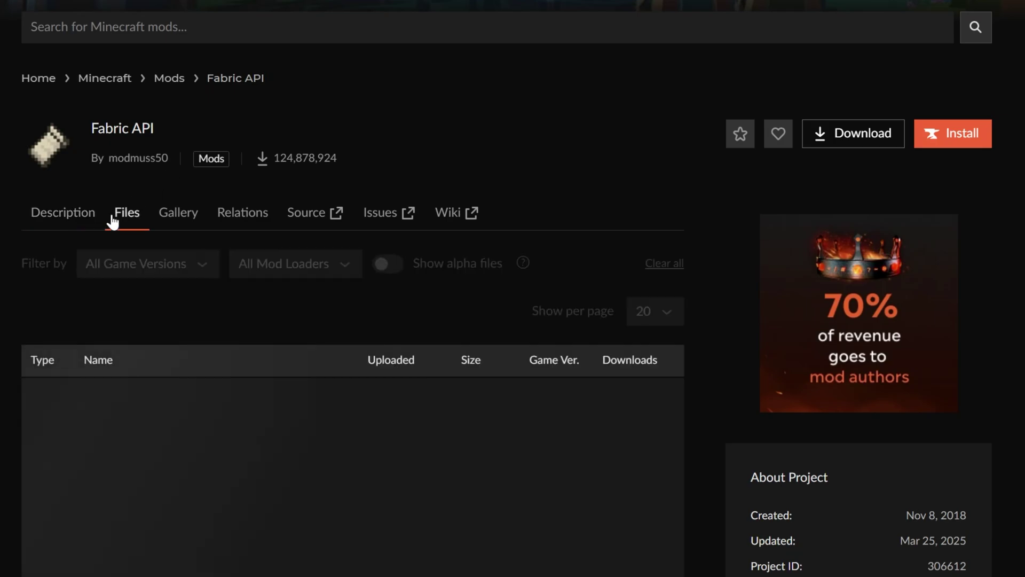
scroll(117, 219, down, 3)
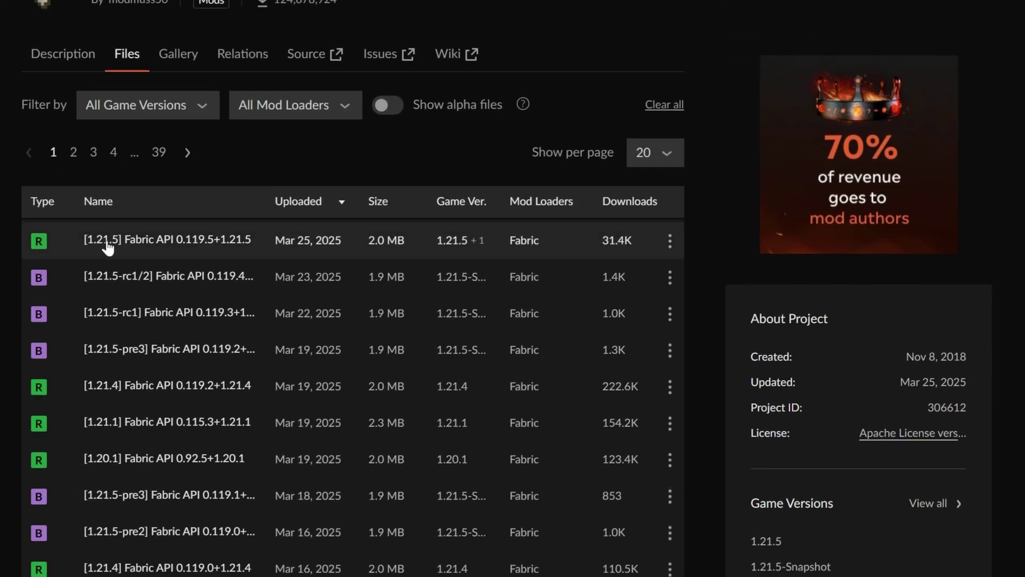
click(674, 247)
click(682, 315)
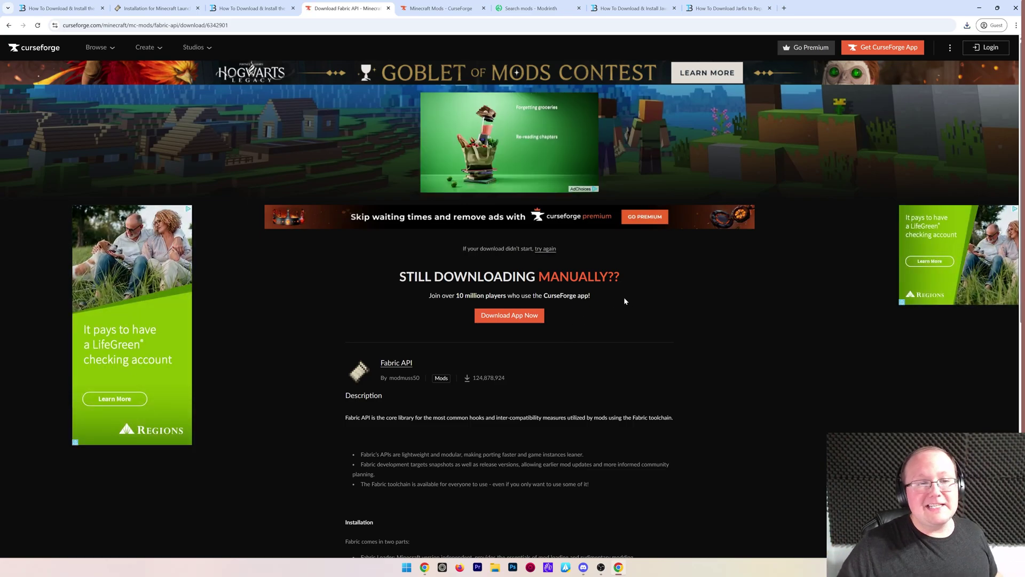
Save the Fabric API file and return to the CurseForge Minecraft mods page
click(412, 273)
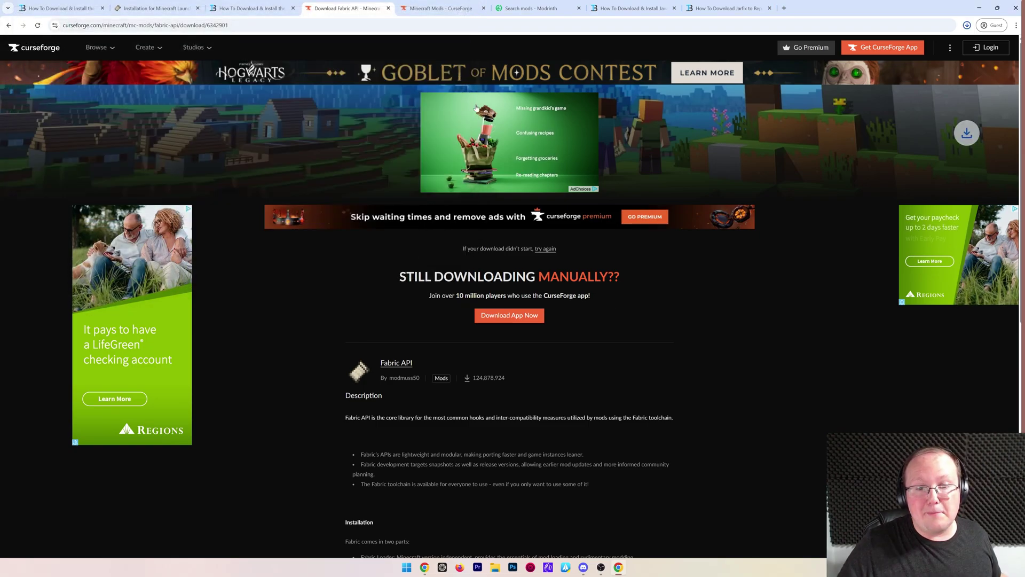
click(431, 12)
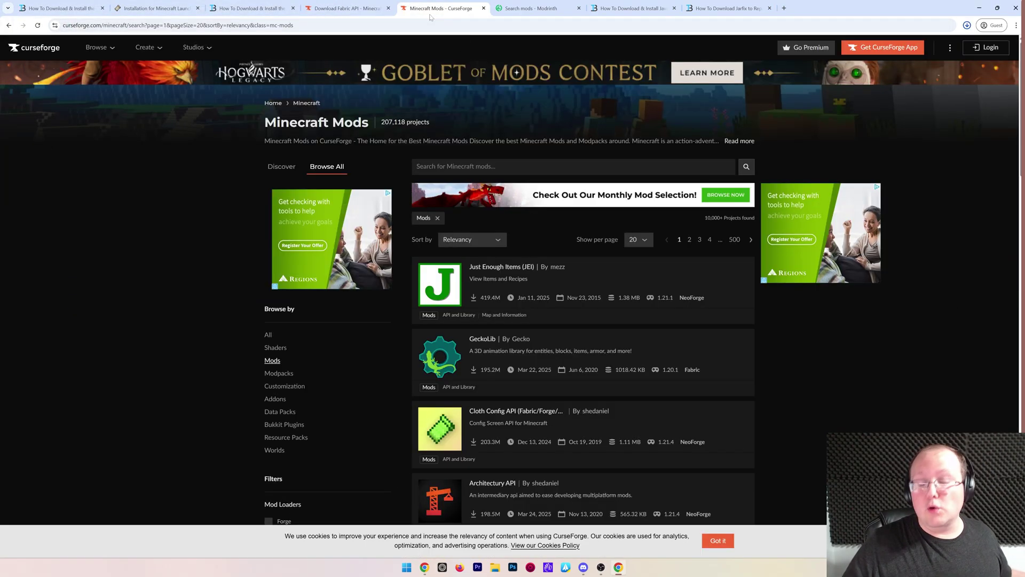
click(529, 8)
click(467, 7)
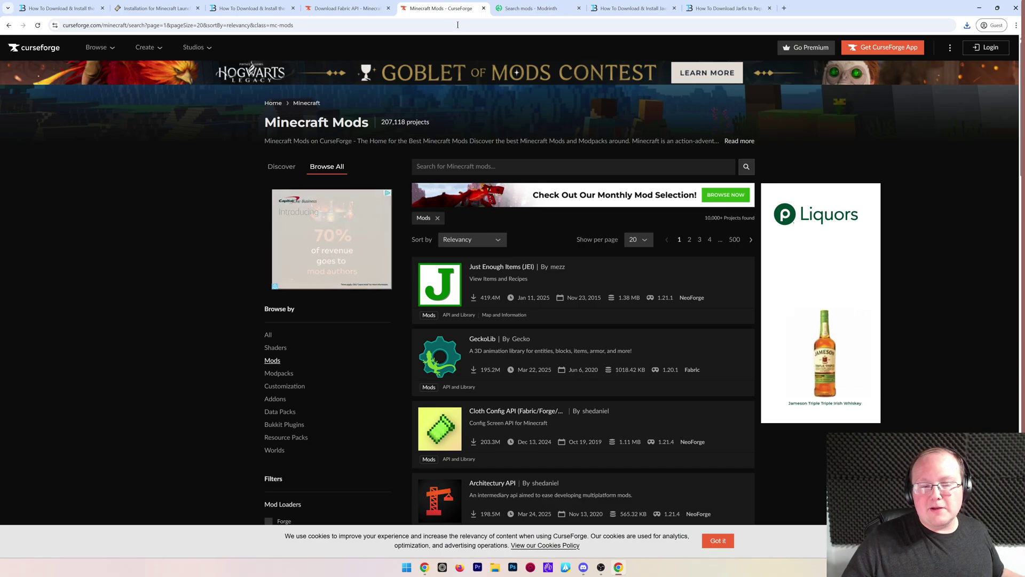
Filter the CurseForge mod list to the Fabric loader and game version 1.21.5
scroll(388, 278, down, 4)
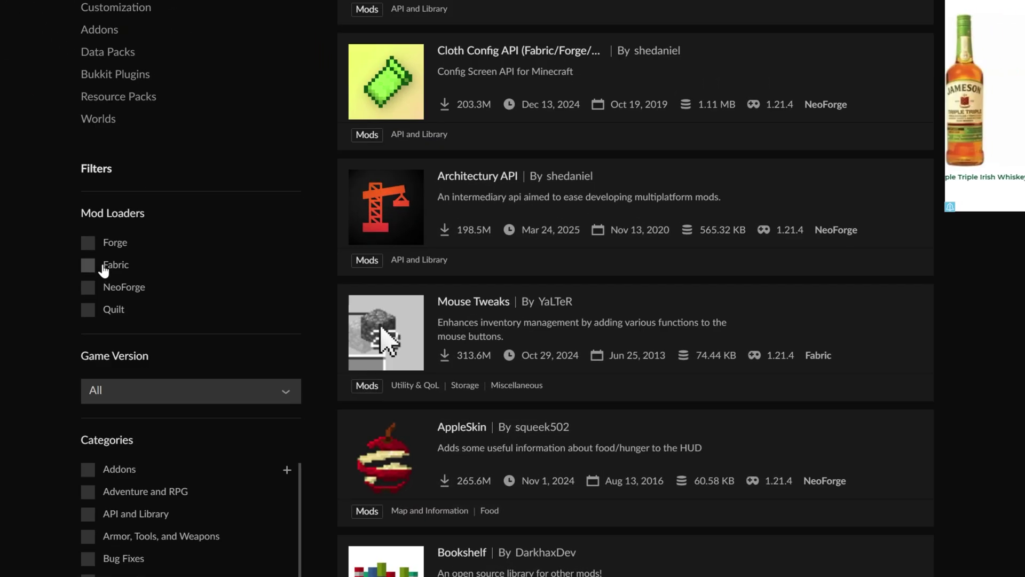
click(269, 334)
scroll(311, 348, down, 2)
click(309, 405)
click(153, 272)
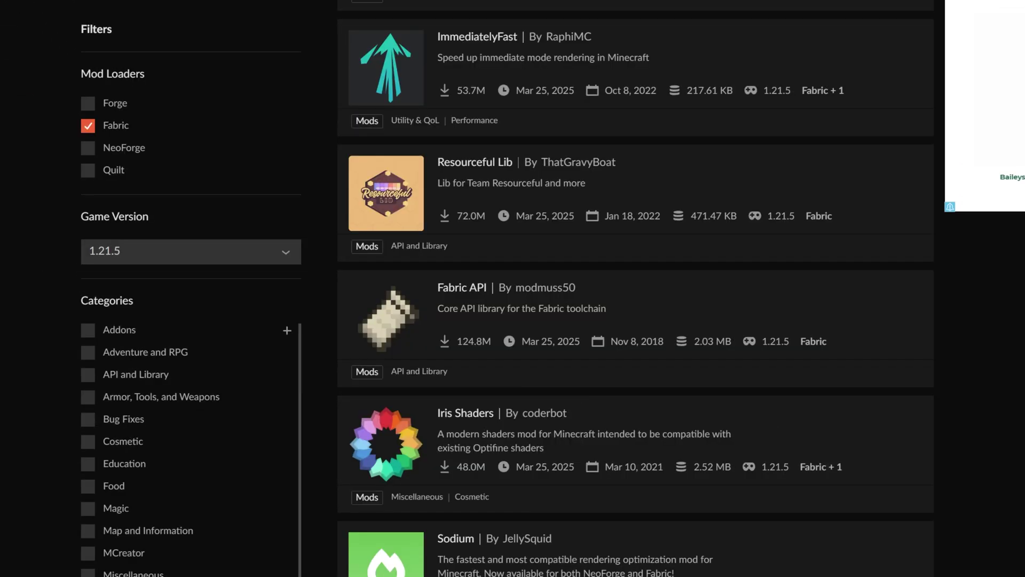
scroll(11, 251, up, 1)
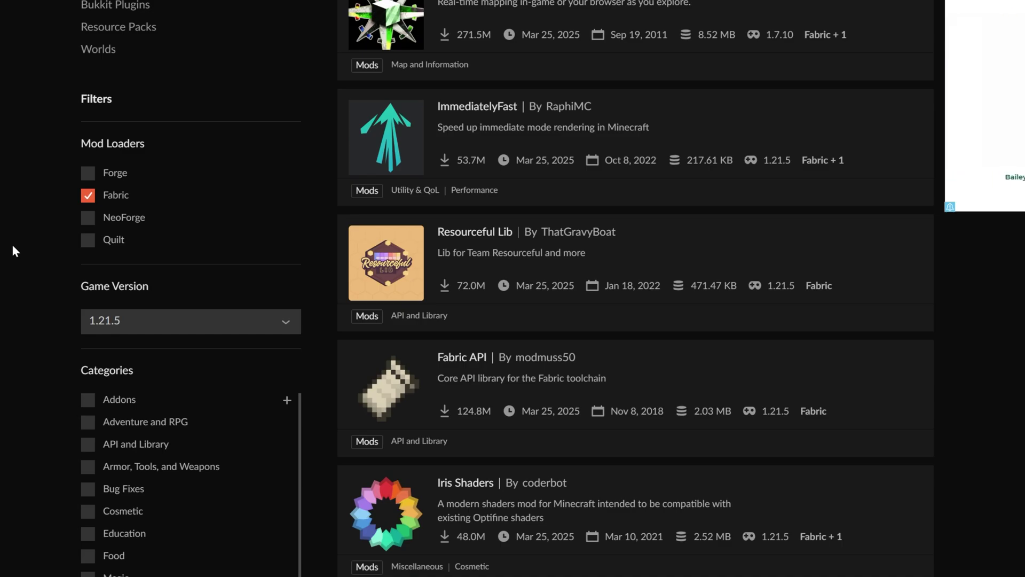
scroll(647, 194, up, 7)
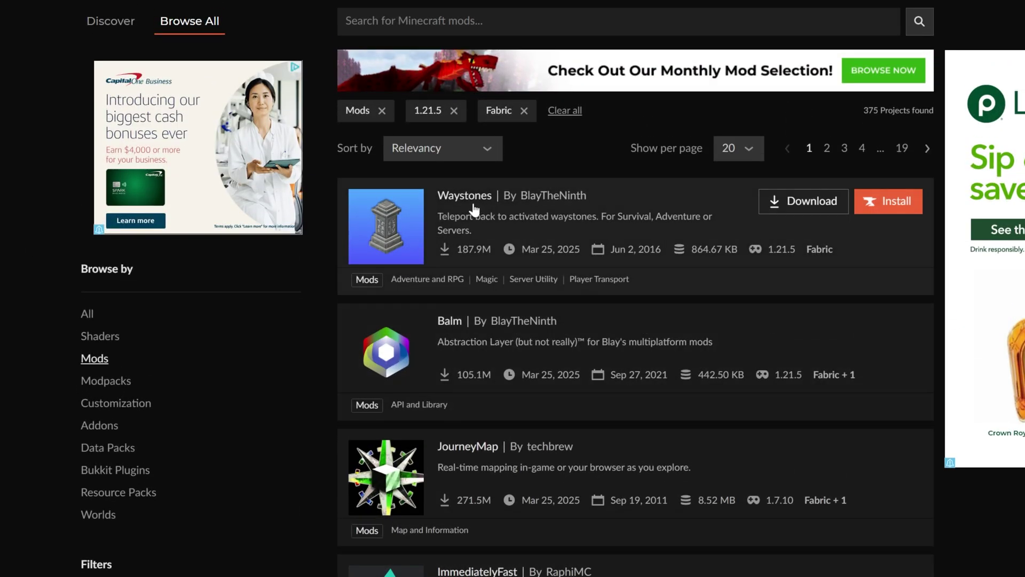
Open the Waystones files list and filter it to 1.21.5 and Fabric
click(473, 208)
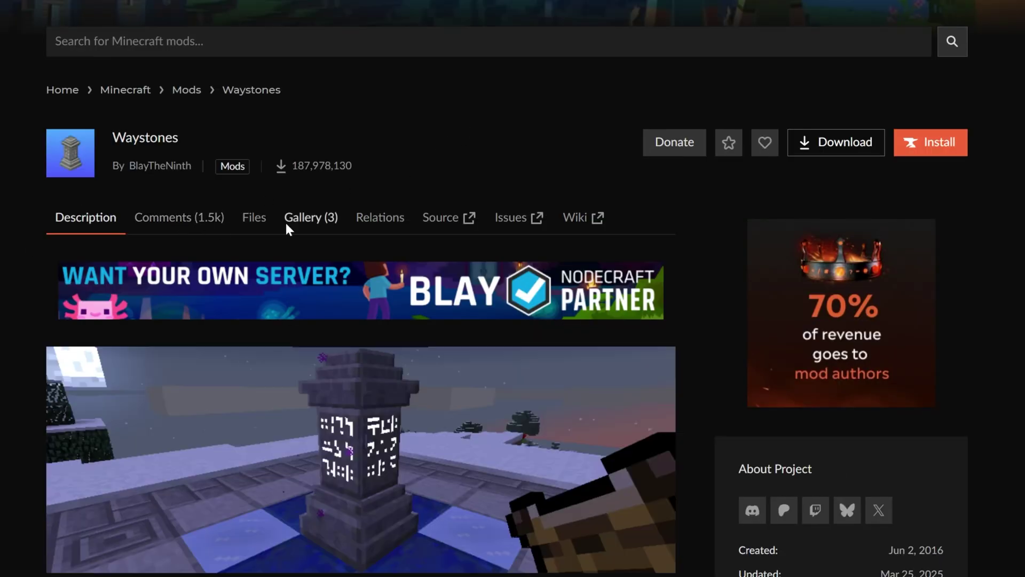
click(262, 220)
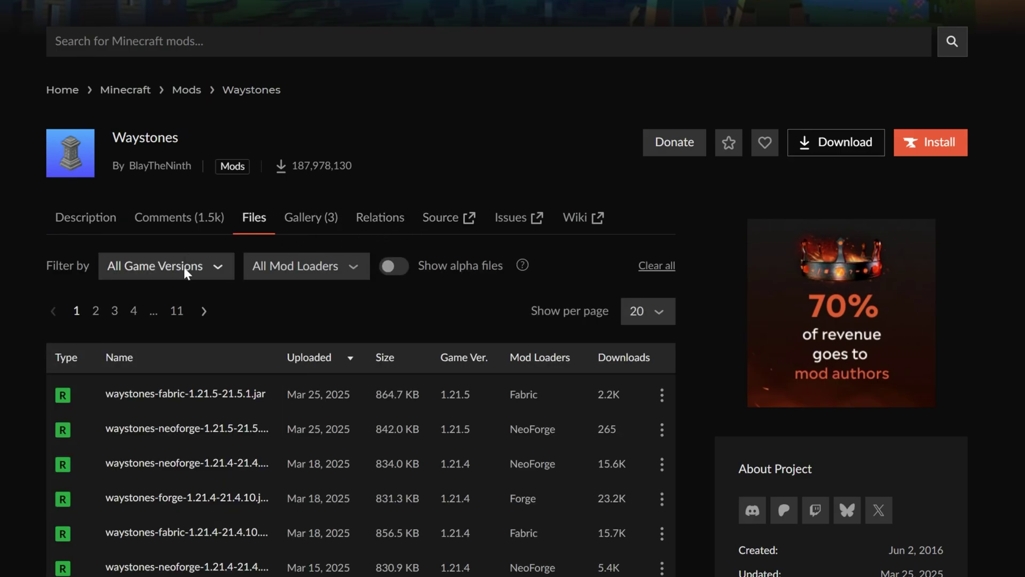
click(184, 267)
click(168, 317)
click(267, 263)
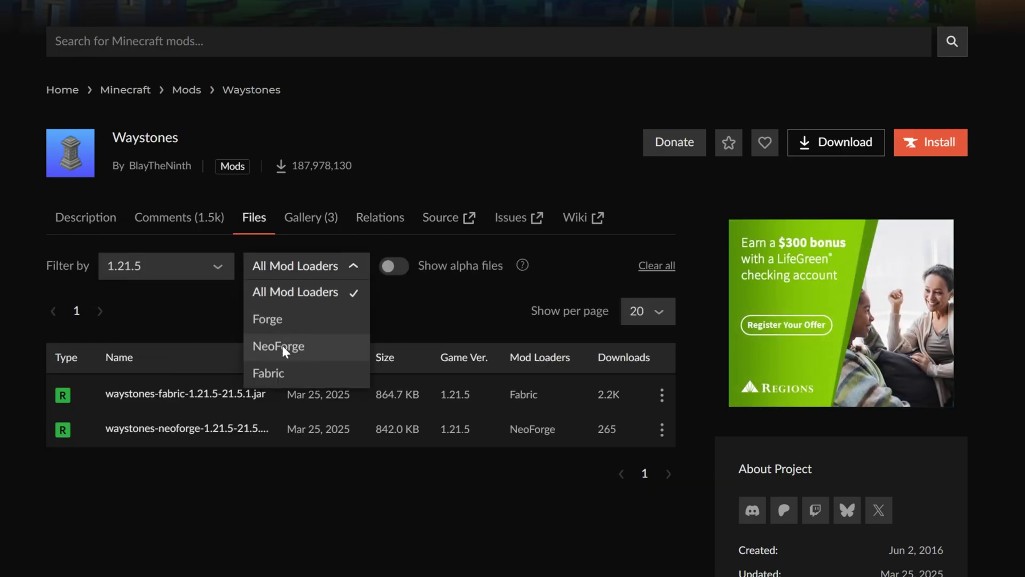
click(287, 369)
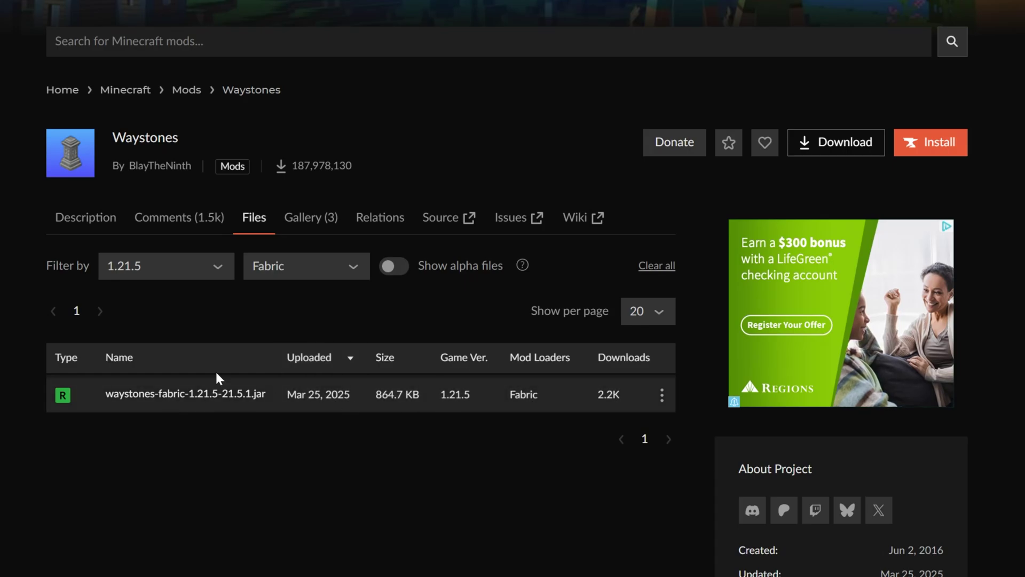
Open the waystones-fabric-1.21.5-21.5.1.jar details and open its Balm dependency in a new tab
click(195, 408)
scroll(267, 475, down, 3)
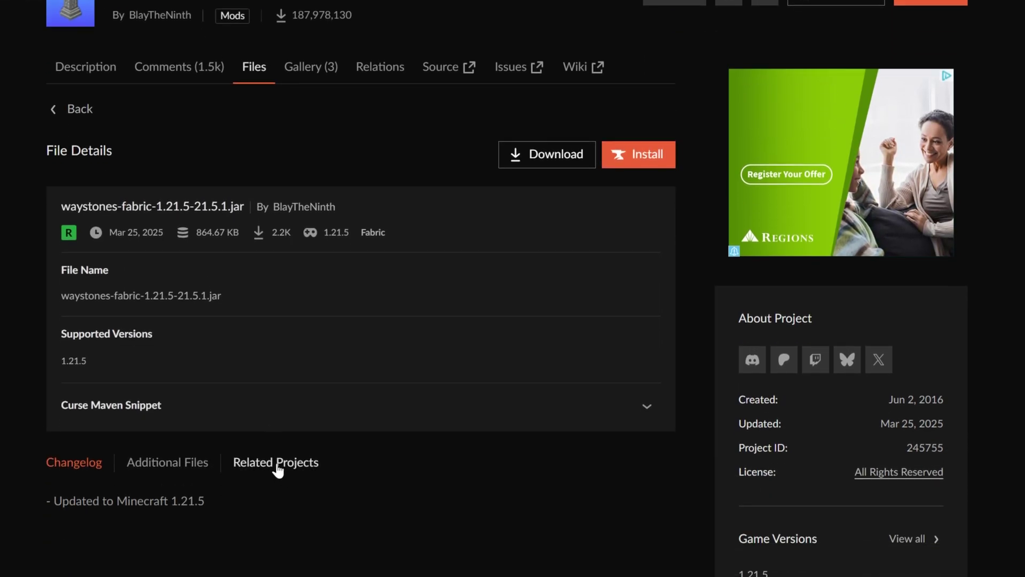
click(277, 466)
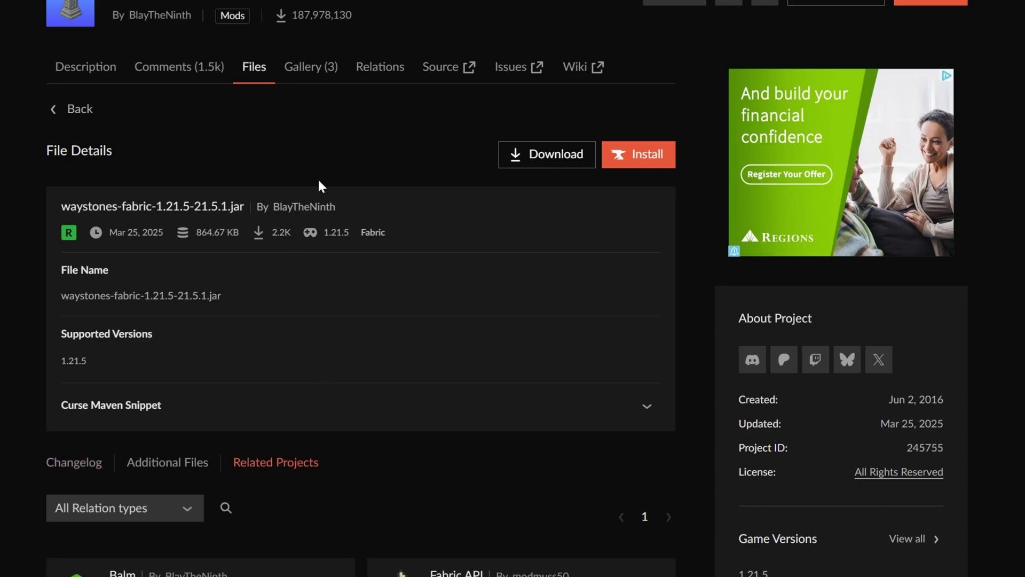
scroll(354, 176, down, 3)
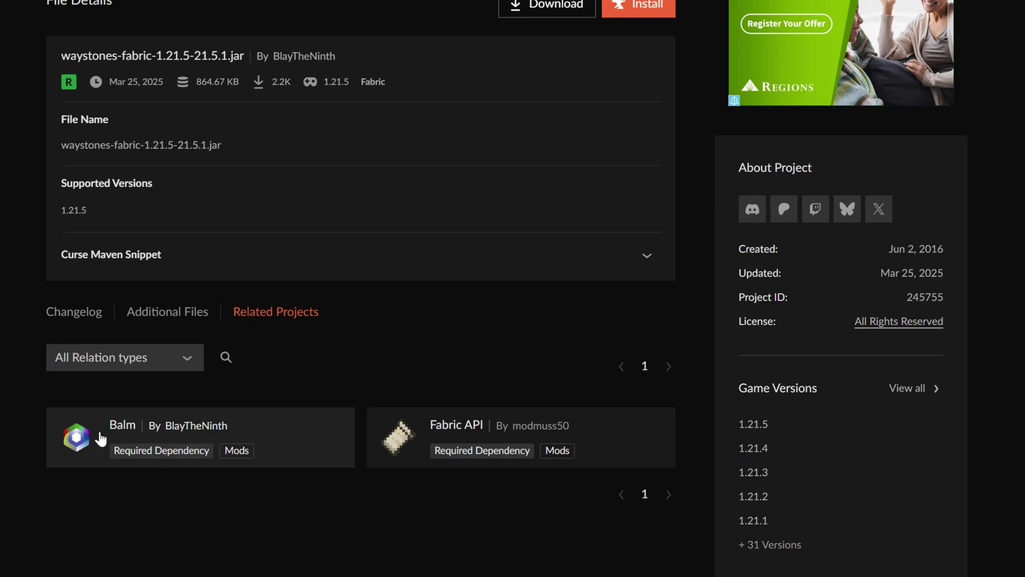
right_click(97, 437)
click(160, 451)
scroll(456, 286, up, 3)
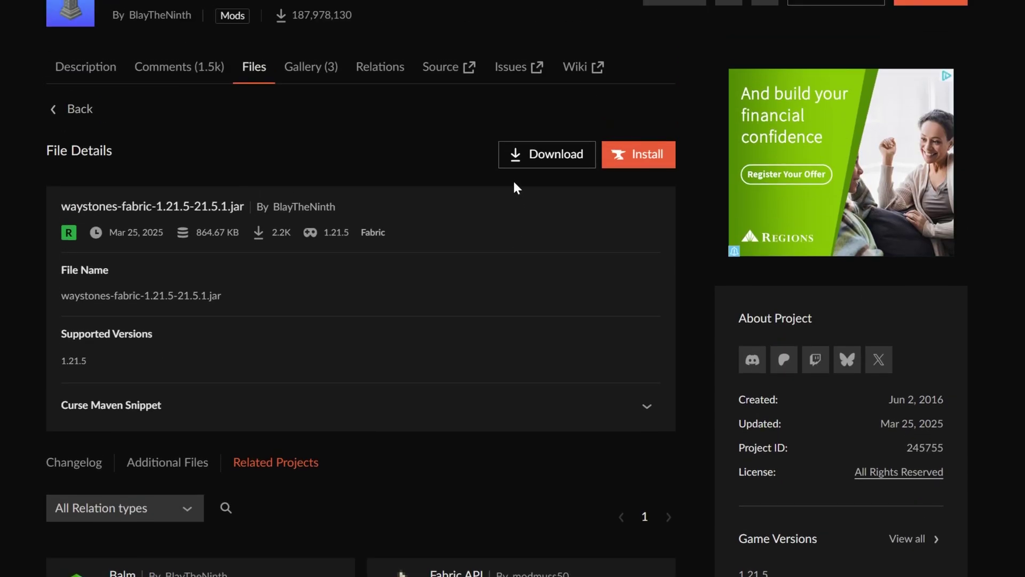
Save the Waystones Fabric 1.21.5 jar to Downloads and switch to the Balm page
click(529, 160)
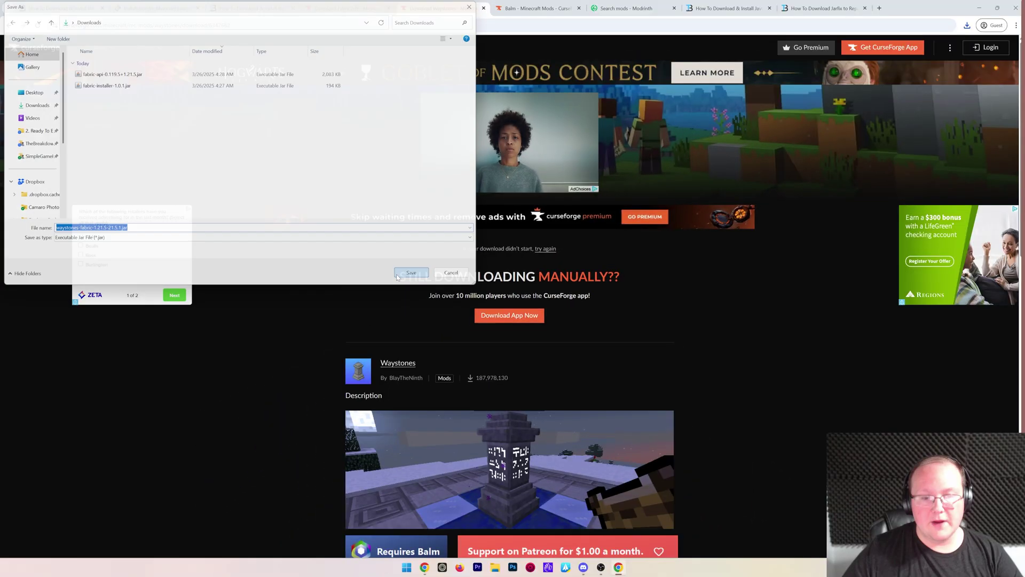
key(Return)
click(540, 8)
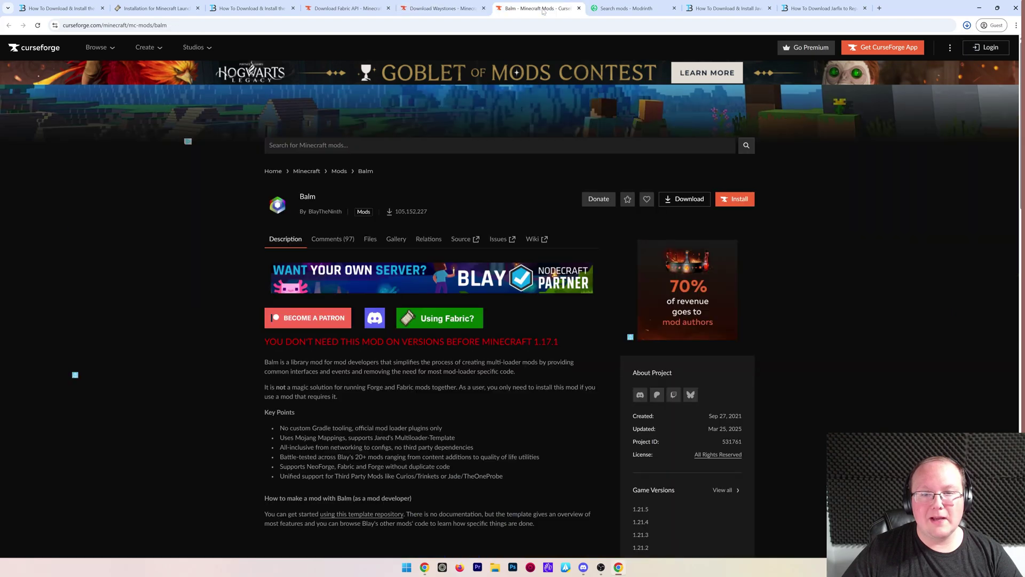
click(443, 8)
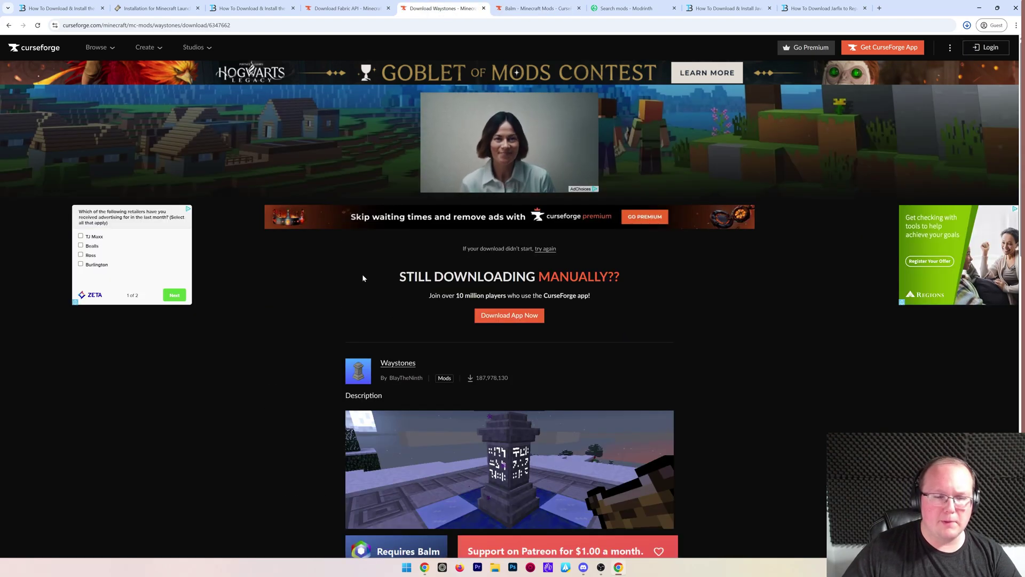
click(539, 8)
Filter Balm files to 1.21.5 and Fabric and download balm-fabric-1.21.5-21.5.3.jar
click(371, 238)
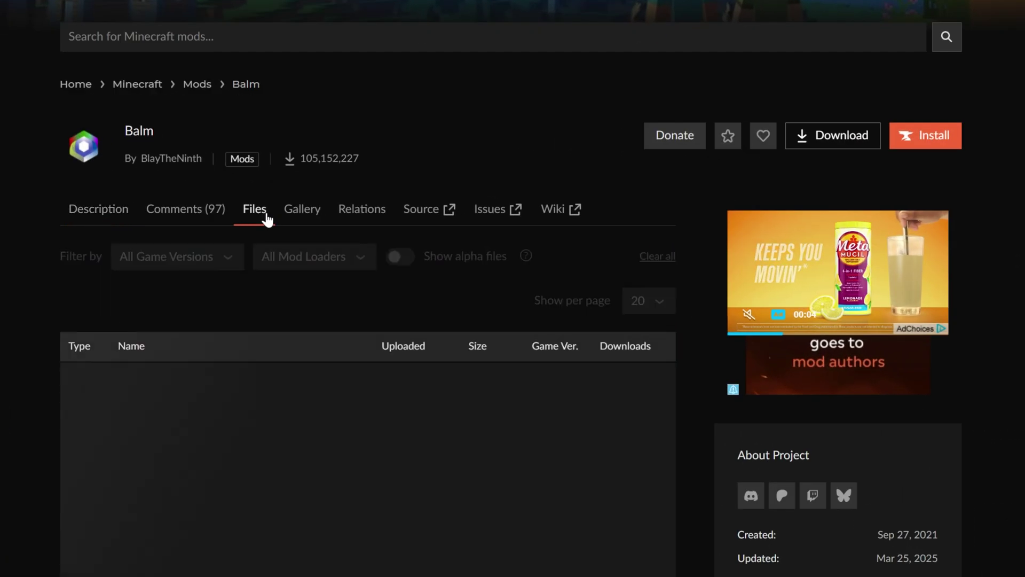
click(203, 264)
click(180, 305)
click(261, 255)
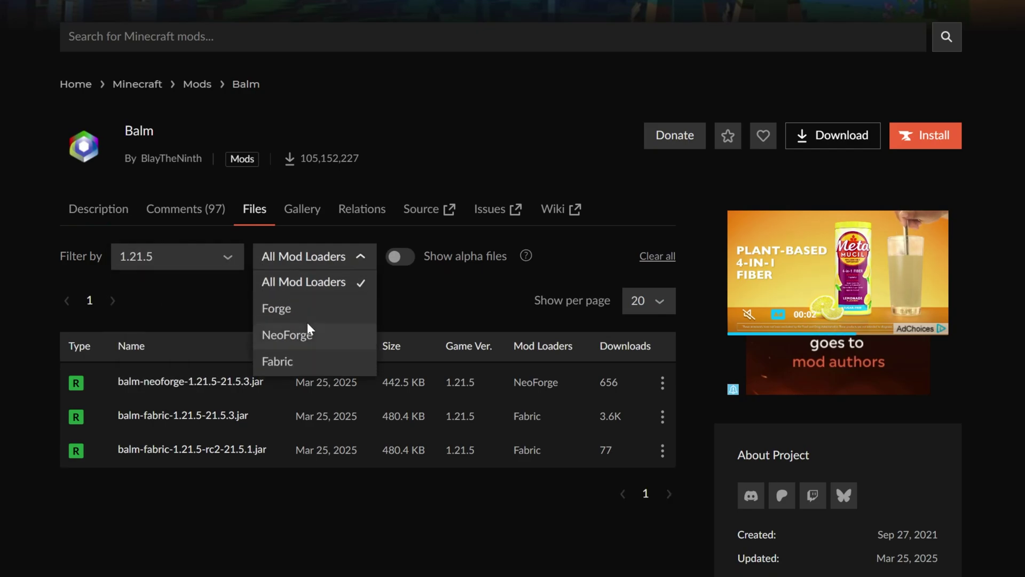
click(295, 358)
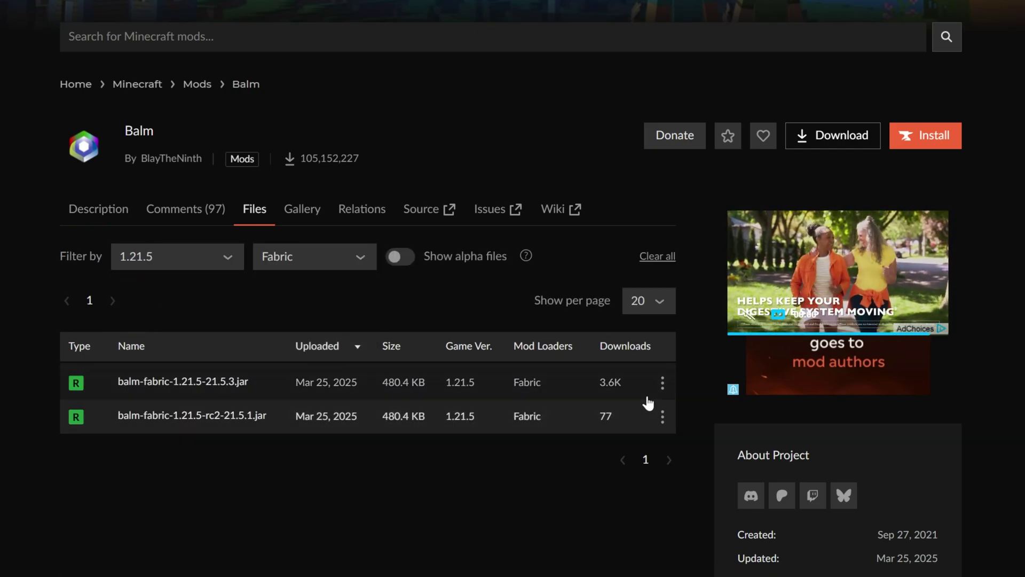
click(662, 382)
click(687, 450)
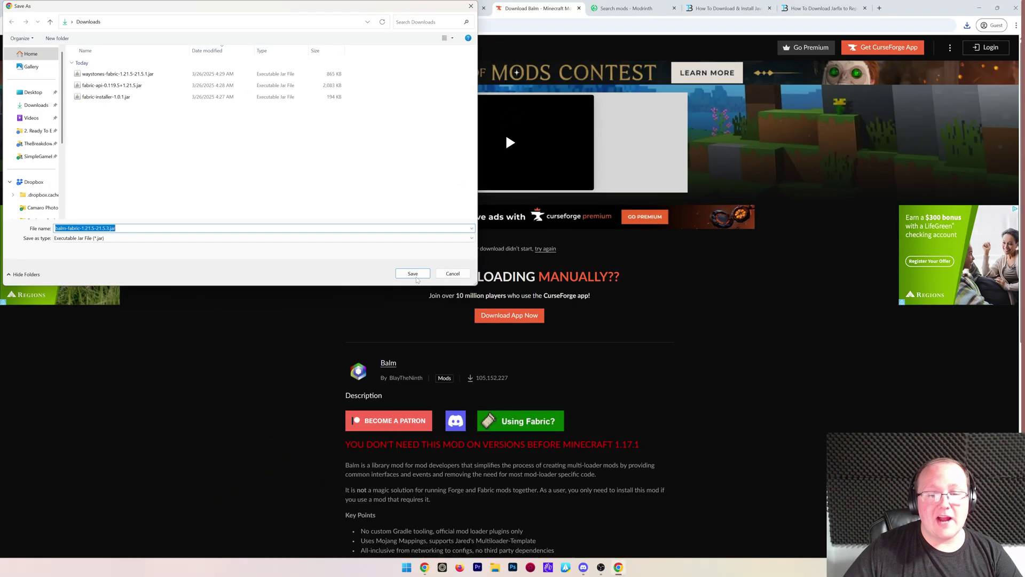
Save the Balm jar, then filter Modrinth's mod search to Fabric and 1.21.5
click(413, 274)
click(625, 8)
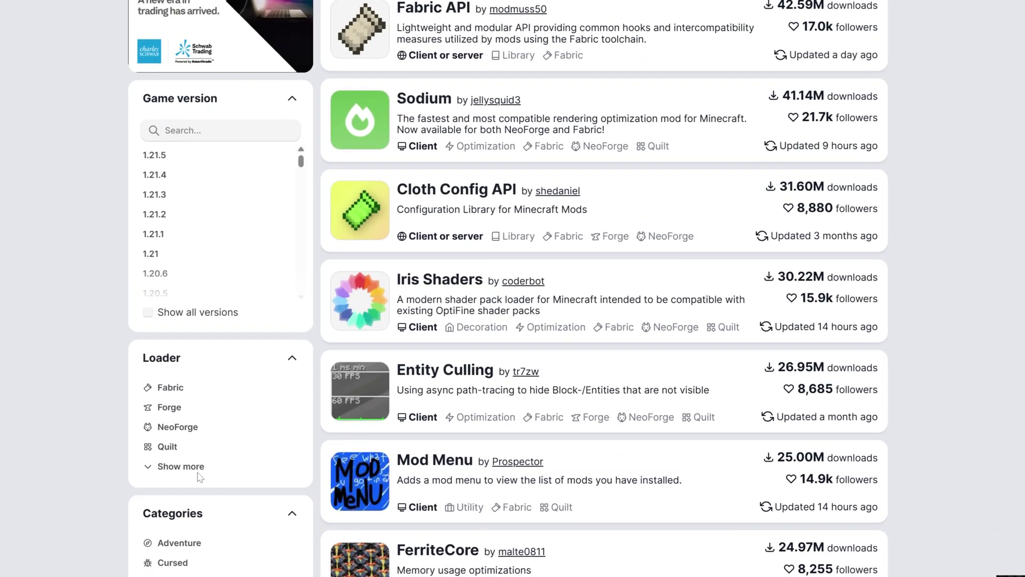
click(160, 387)
scroll(160, 387, up, 3)
click(180, 280)
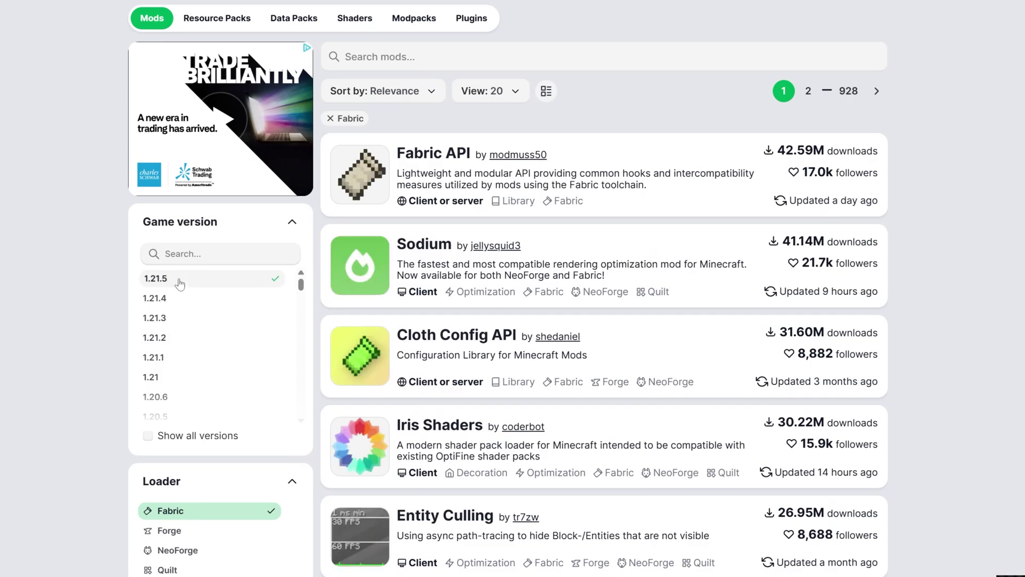
scroll(470, 336, down, 15)
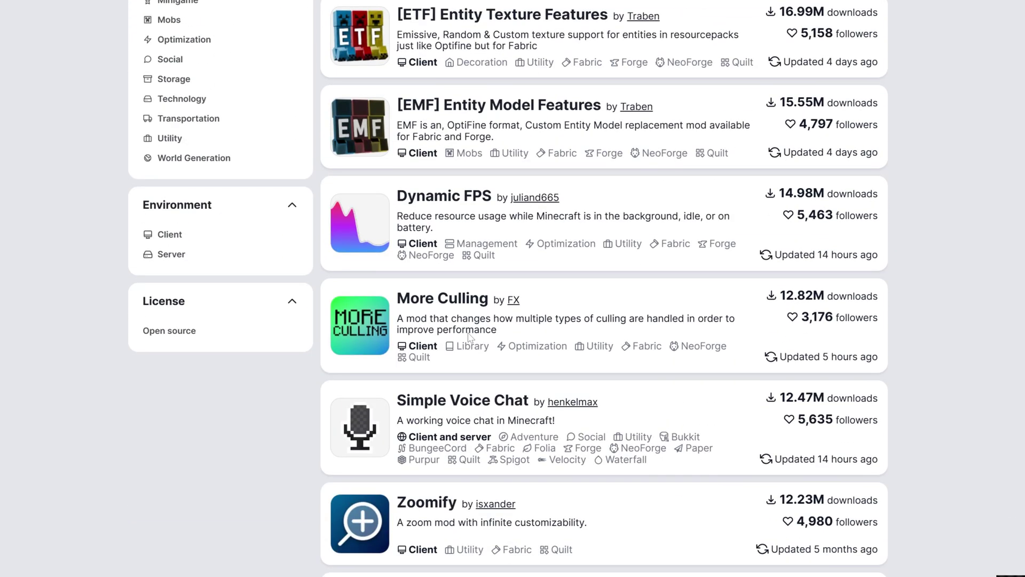
scroll(470, 336, down, 10)
scroll(589, 423, up, 20)
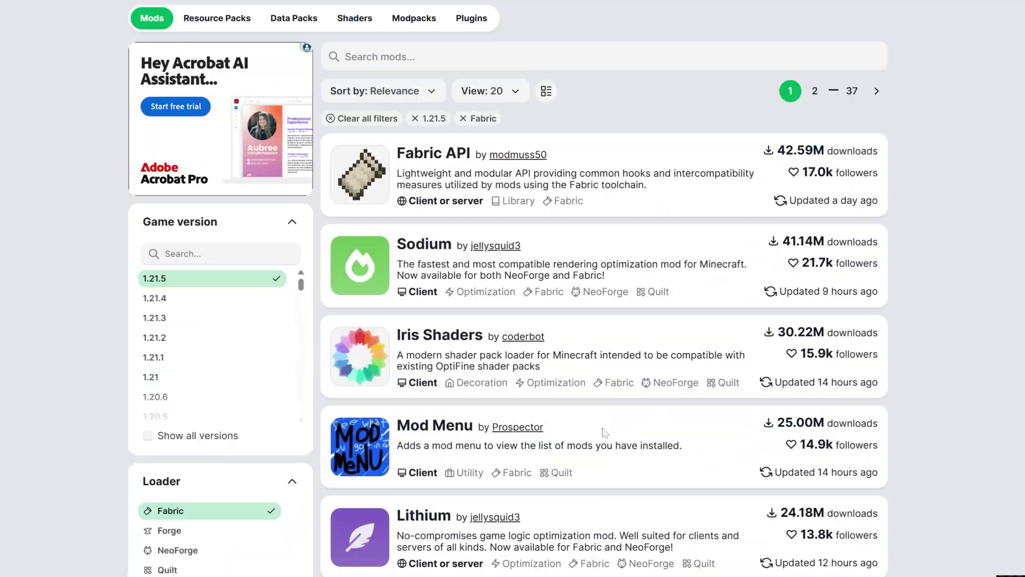
Search 'ways', open Waystones 21.5.1+fabric-1.21.5, check its Balm dependency, then minimize Chrome
click(440, 68)
text(ways)
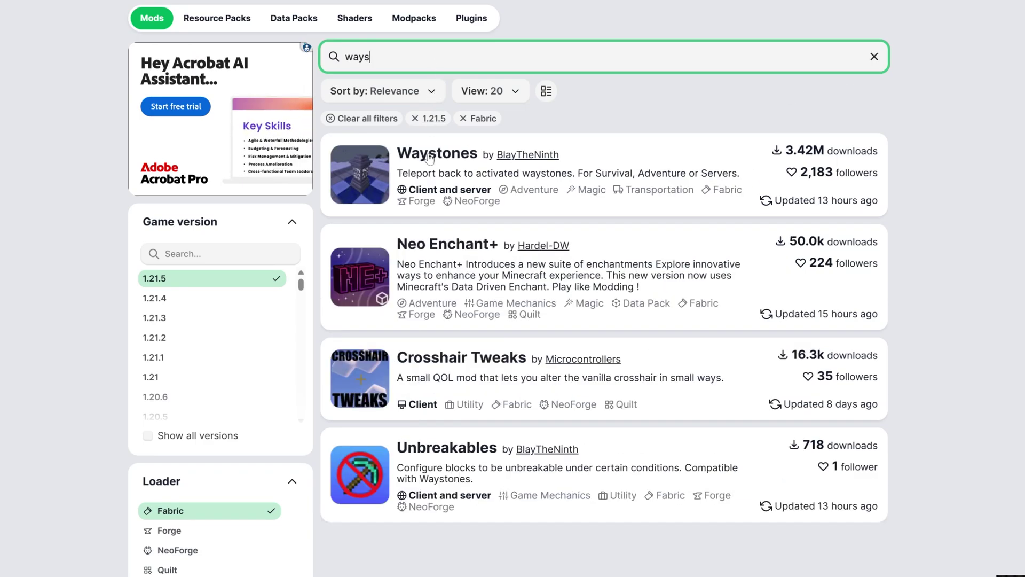
click(437, 153)
click(290, 110)
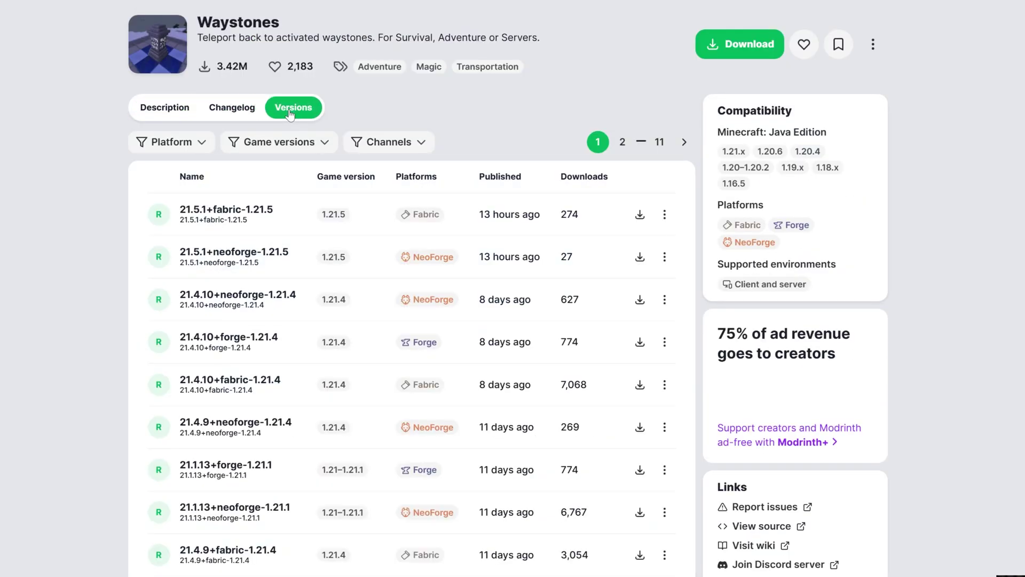
click(235, 222)
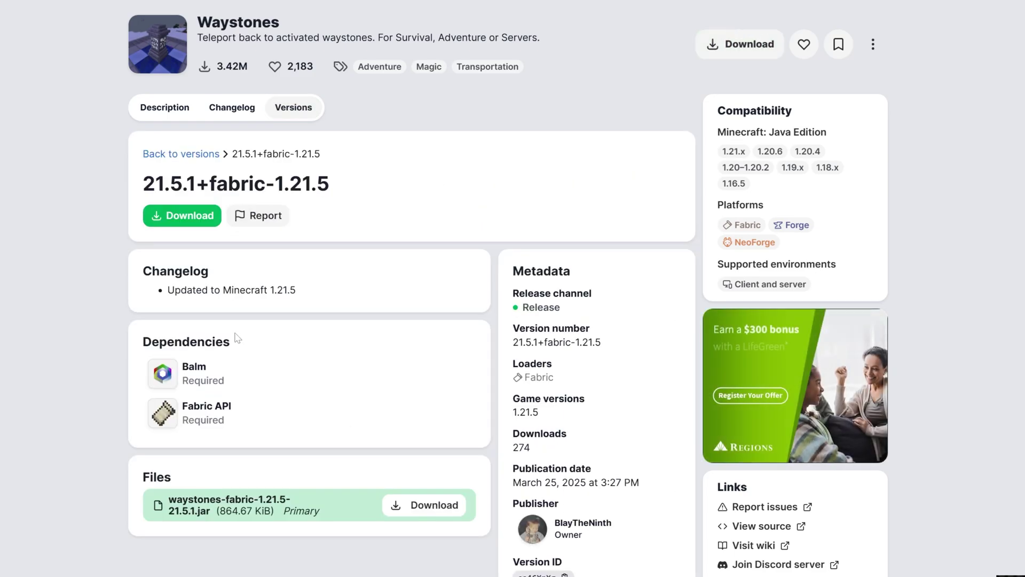
click(183, 374)
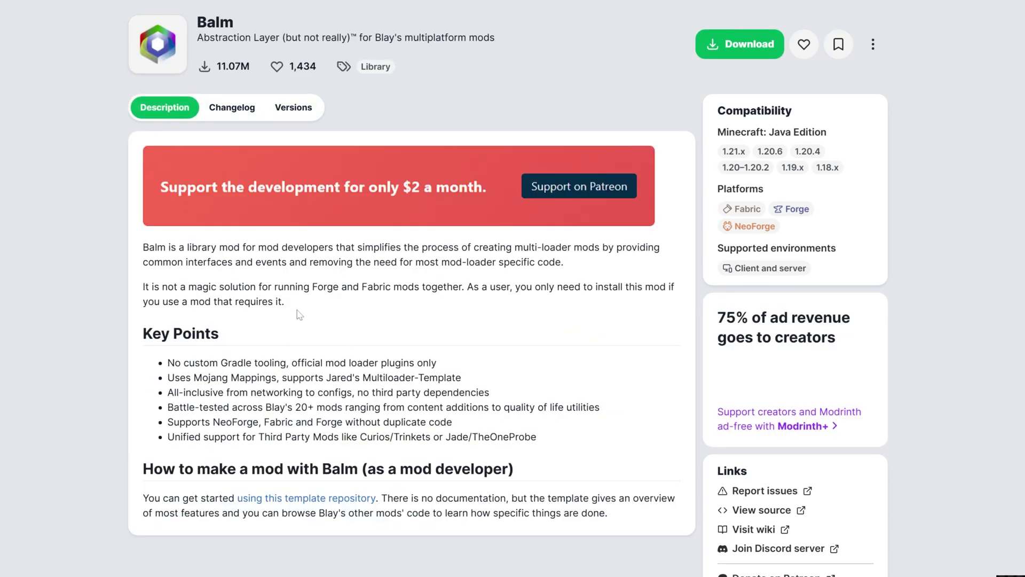
key(alt+Left)
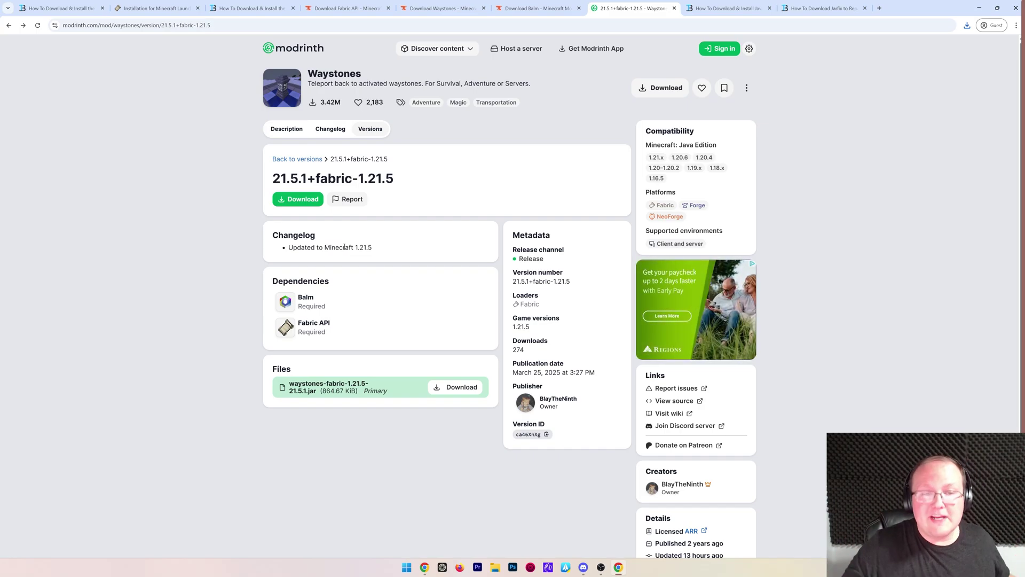
click(725, 8)
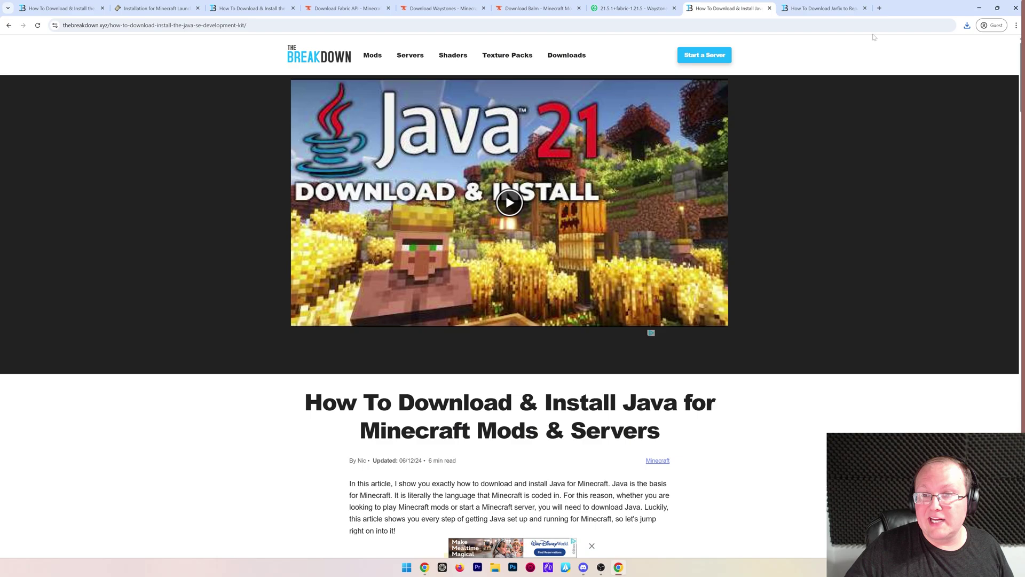
click(979, 9)
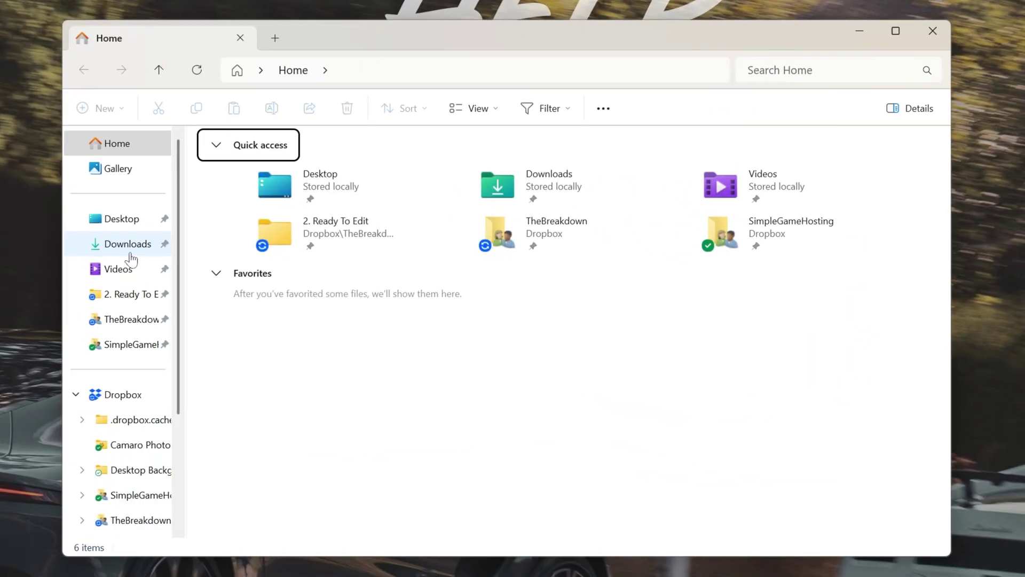
Move the four downloaded jars from Downloads onto the desktop
click(129, 253)
drag(371, 290, 242, 0)
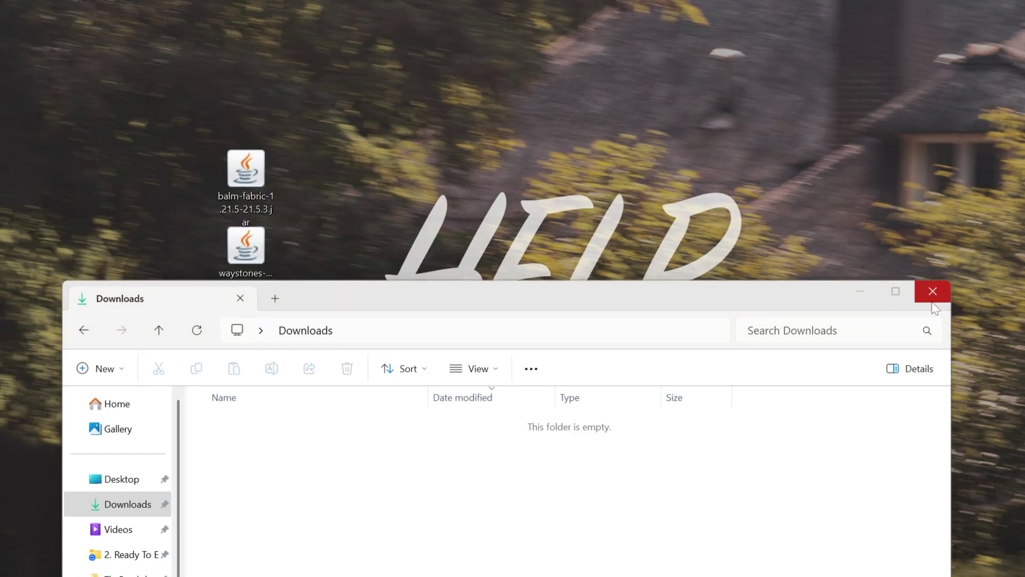
click(932, 300)
Line up the balm, waystones, fabric-api and fabric-installer jars on the desktop, installer first
drag(257, 196, 434, 119)
drag(220, 259, 496, 109)
drag(230, 317, 368, 88)
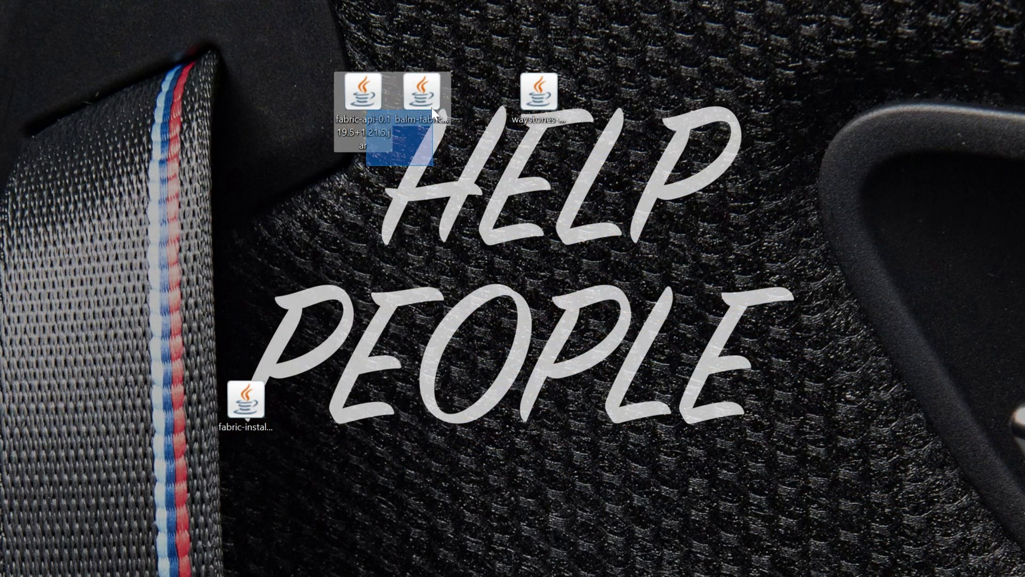
drag(431, 104, 432, 105)
drag(422, 94, 481, 93)
click(416, 136)
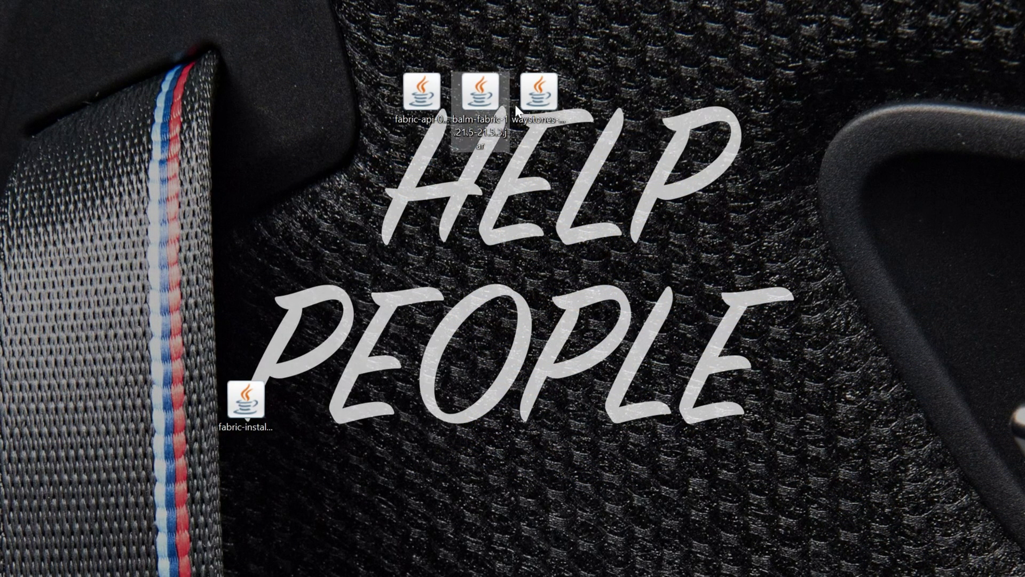
click(538, 92)
drag(259, 396, 293, 248)
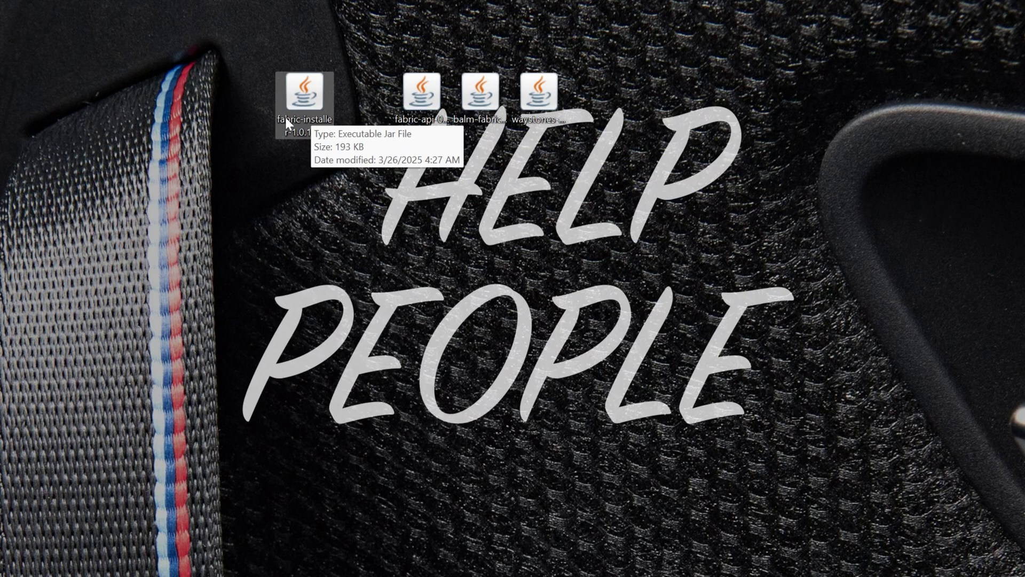
Launch fabric-installer-1.0.1.jar with Java(TM) Platform SE binary, then close the installer
right_click(299, 121)
right_click(322, 104)
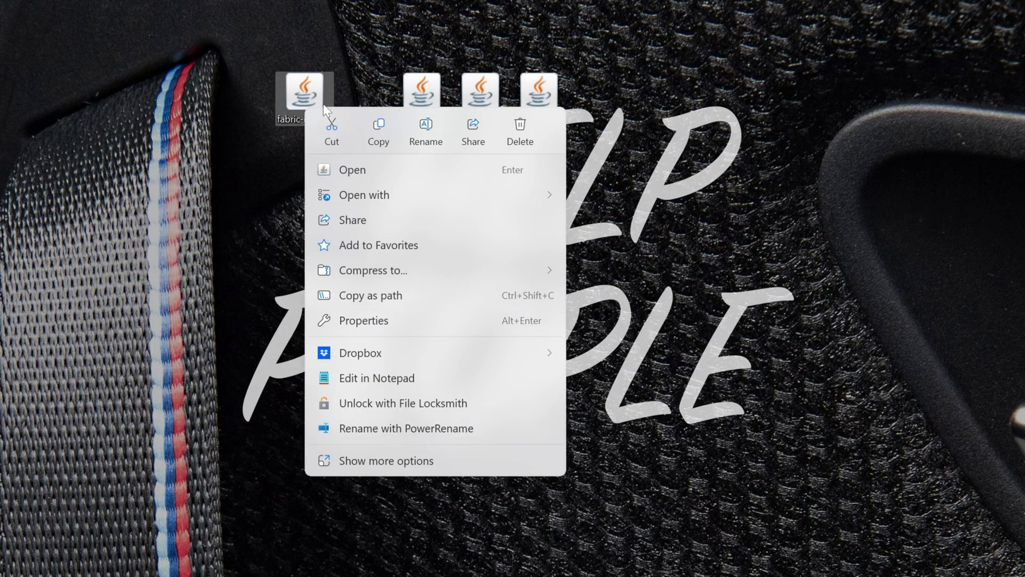
mouse_move(368, 195)
click(611, 202)
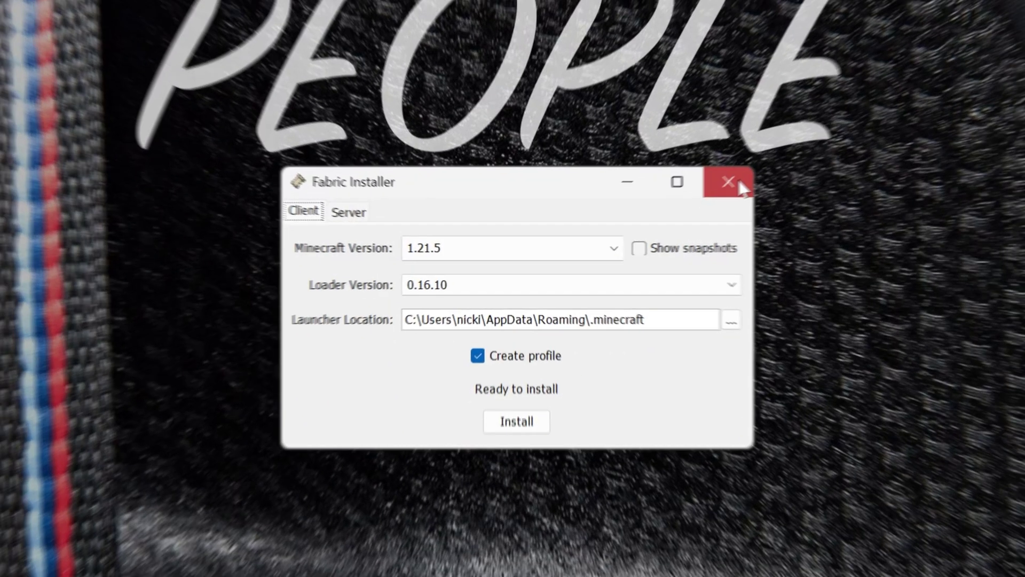
click(737, 178)
right_click(403, 52)
Read through the Java installation and Fix Your Java guides, then reopen the installer's file menu
mouse_move(432, 94)
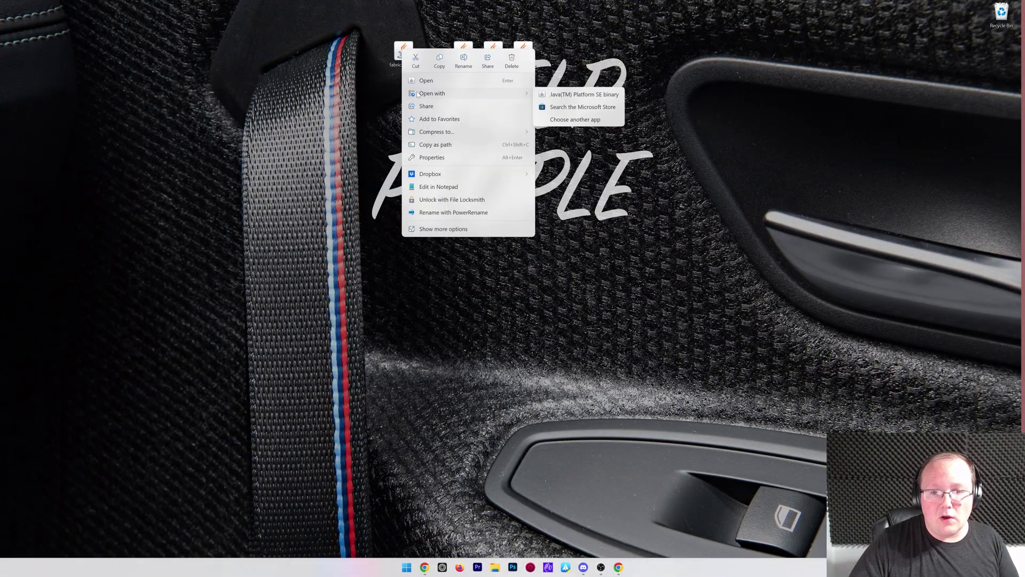
click(488, 483)
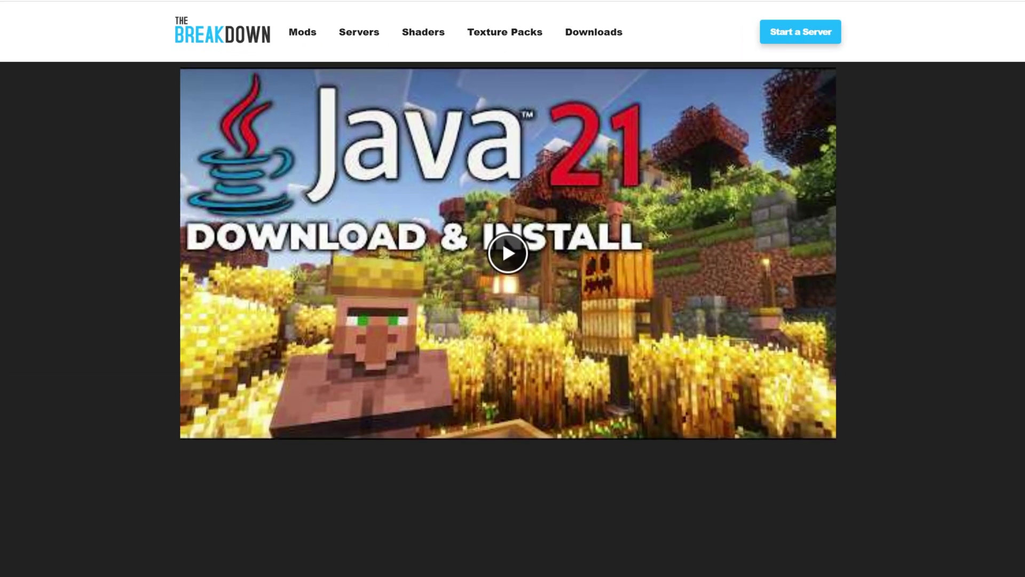
scroll(289, 454, down, 3)
drag(288, 453, 542, 457)
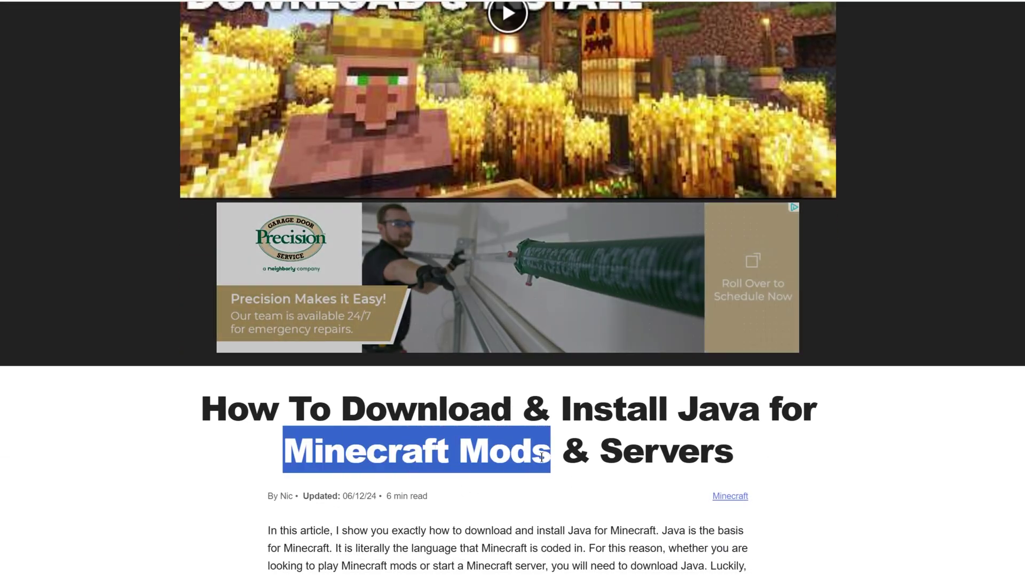
scroll(646, 483, down, 4)
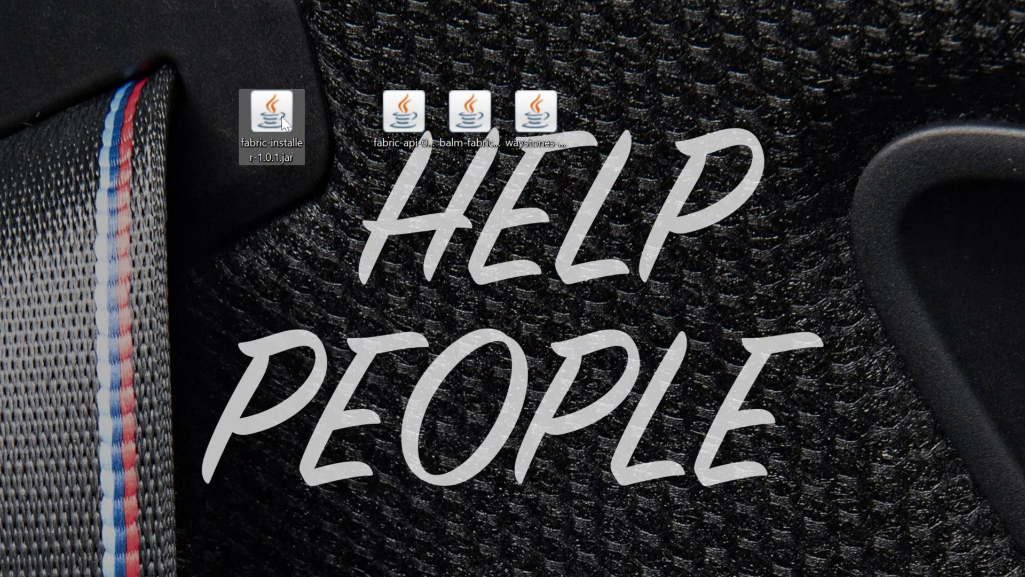
right_click(281, 116)
Run the installer with Java and install Fabric Loader 0.16.10 for Minecraft 1.21.5 with a profile
mouse_move(370, 216)
click(696, 226)
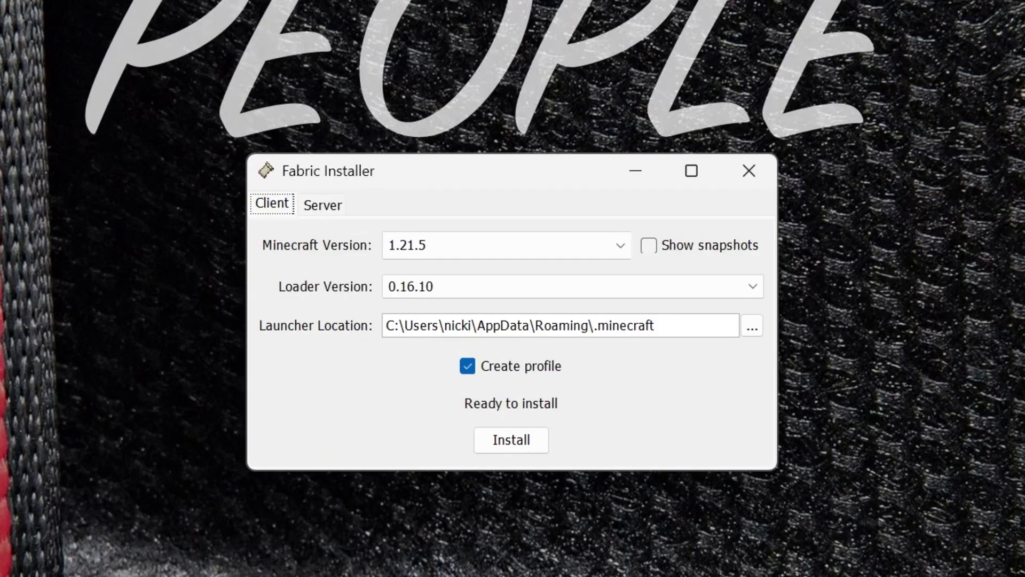
click(499, 255)
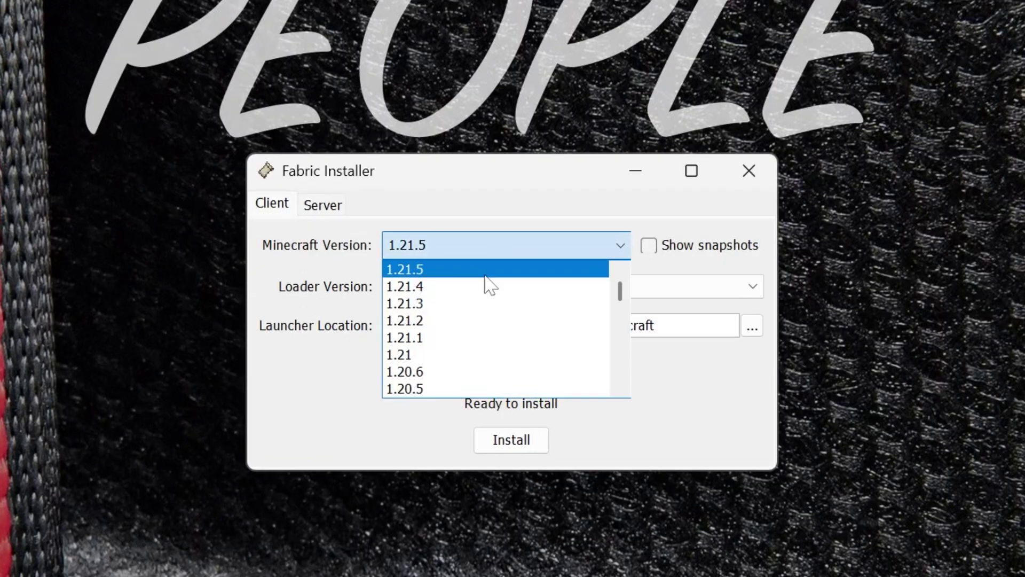
click(485, 269)
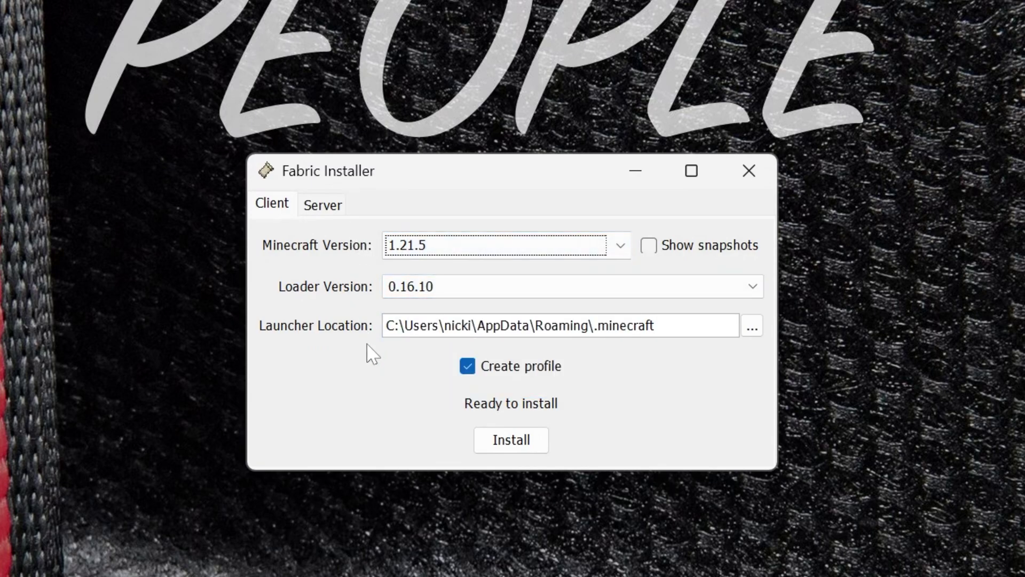
click(483, 448)
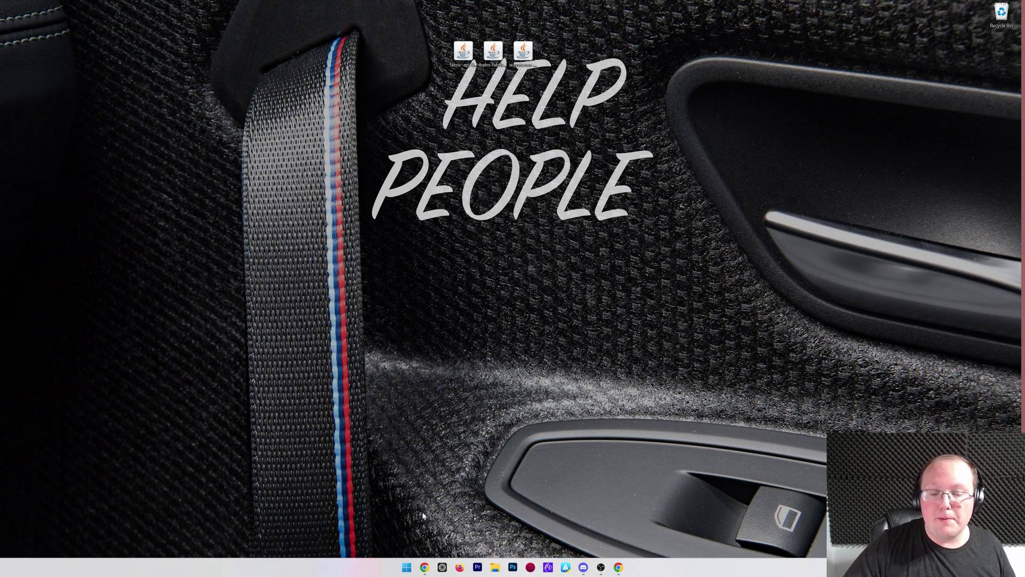
Launch Minecraft Launcher and list Java Edition installations with modded ones, showing fabric-loader-1.21.5
click(406, 567)
click(587, 321)
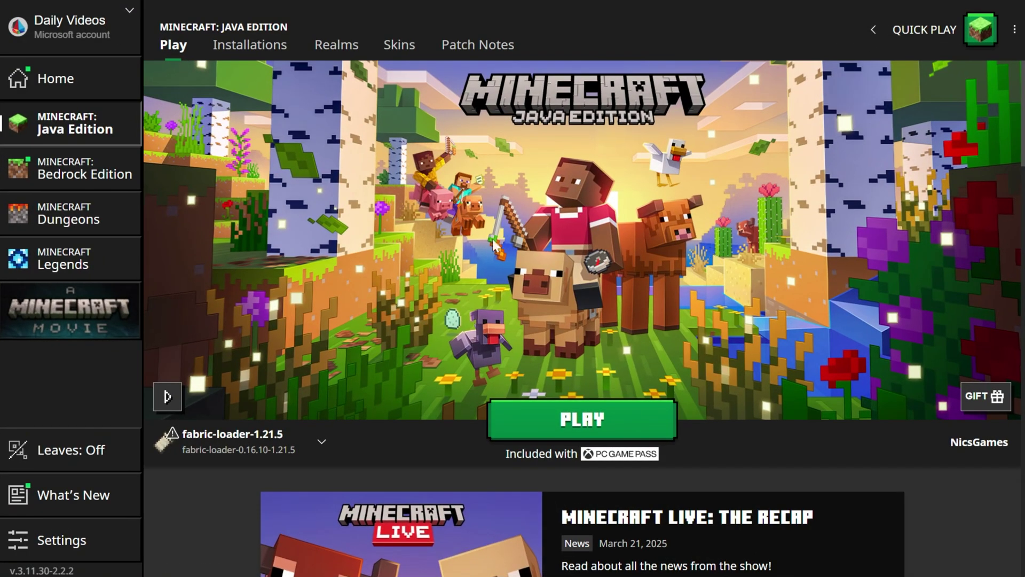
mouse_move(208, 449)
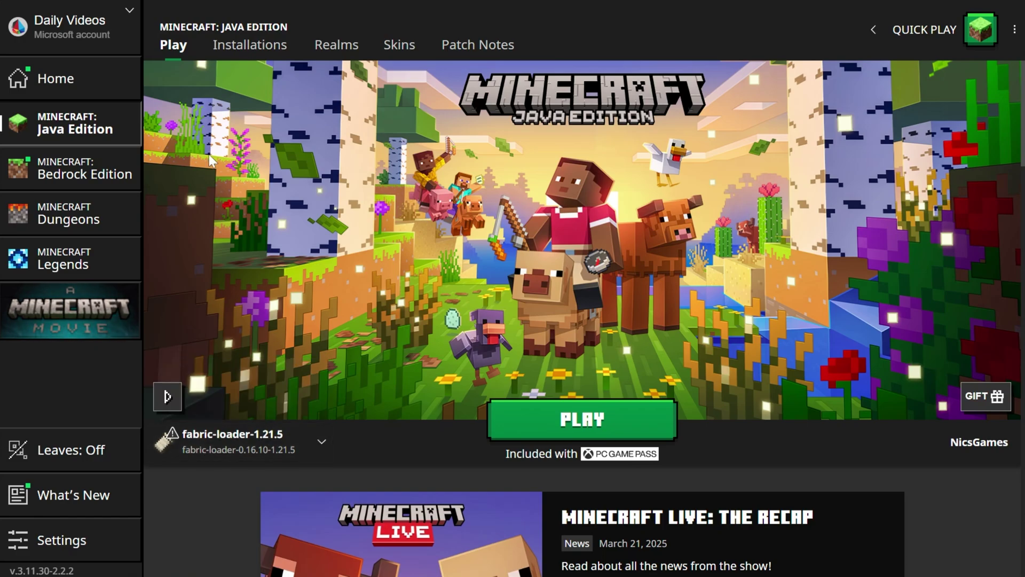
click(224, 49)
click(855, 112)
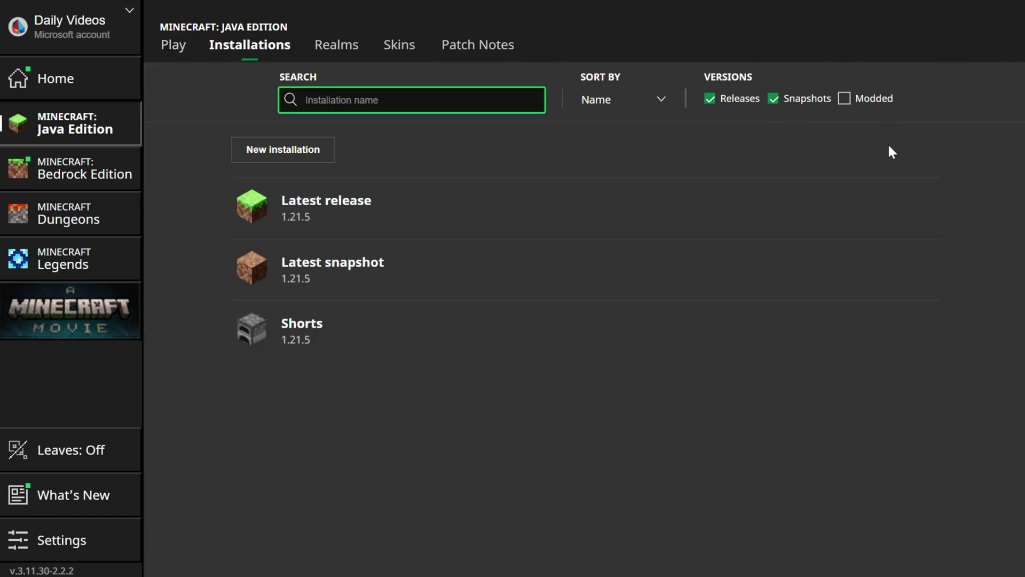
click(865, 107)
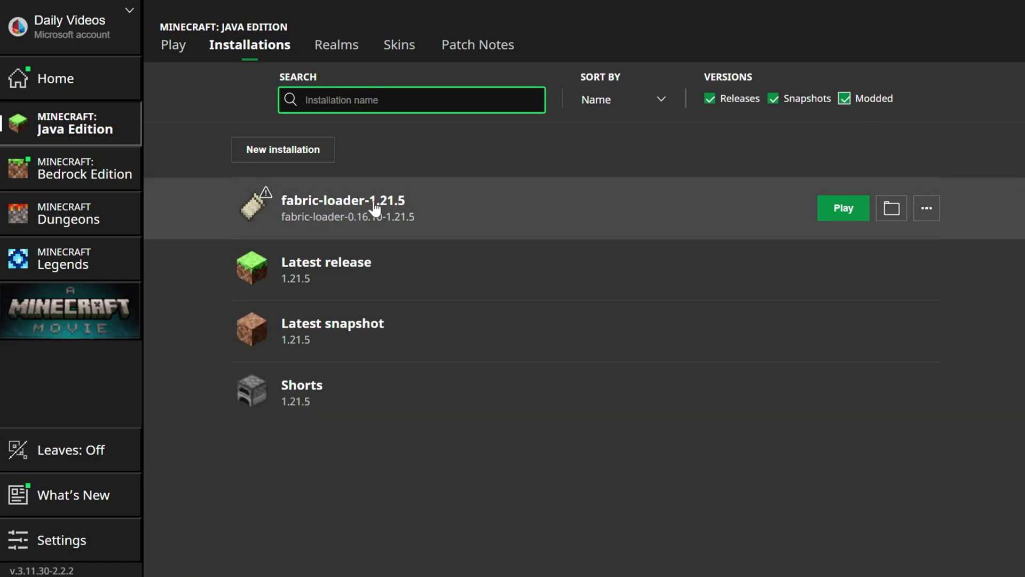
Create installation 'SimpleGameHosting.com' on fabric-loader-0.16.10-1.21.5 at 2560x1440, declining to launch it yet
click(300, 160)
click(443, 163)
text(Si)
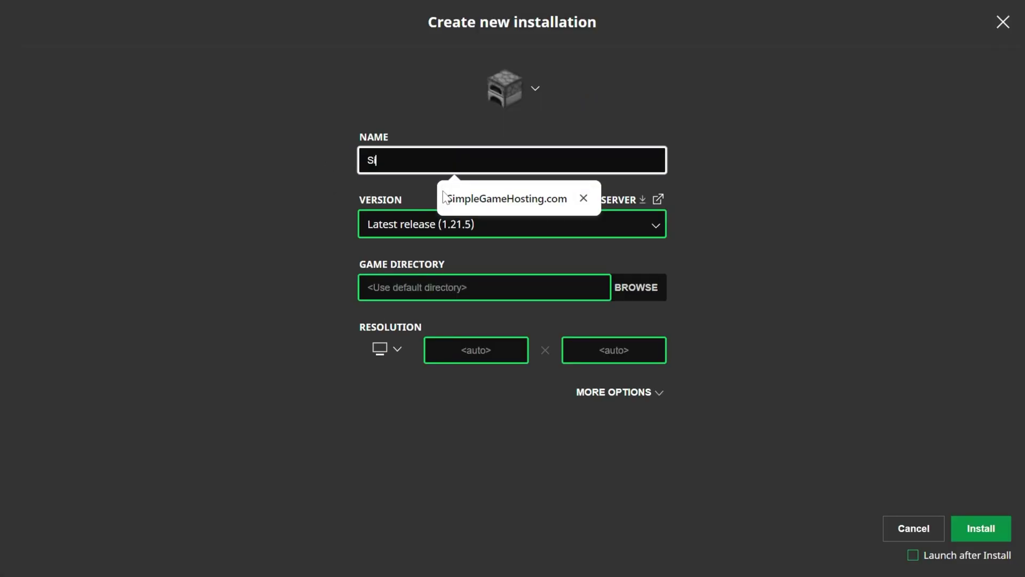
text(mplegAM)
click(443, 198)
click(481, 221)
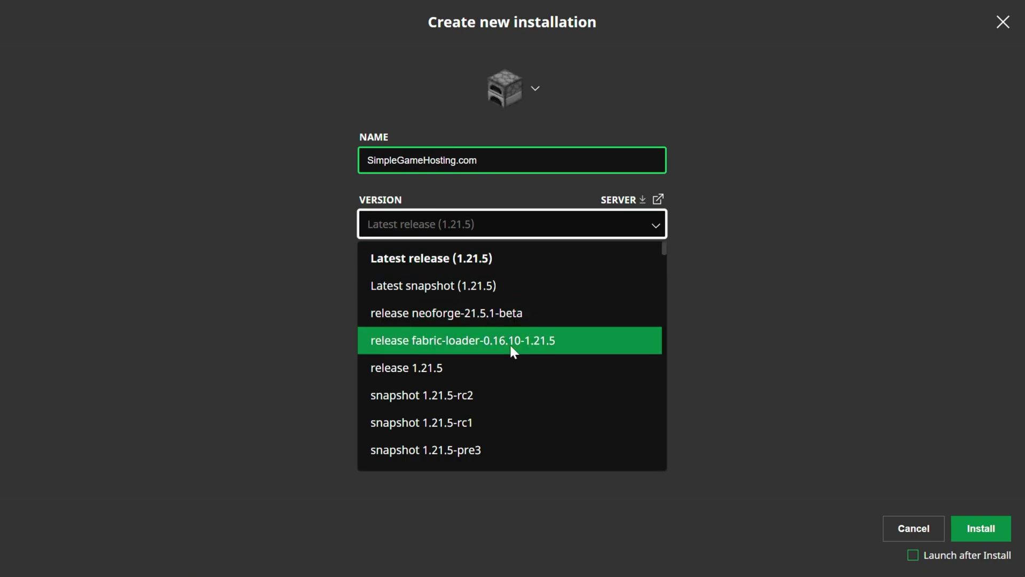
click(565, 345)
click(388, 375)
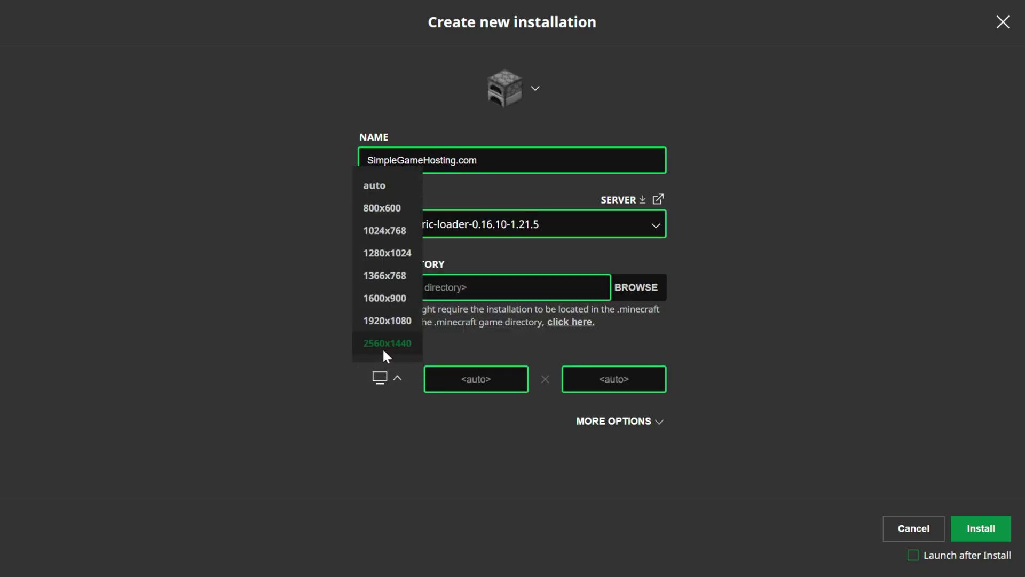
click(384, 349)
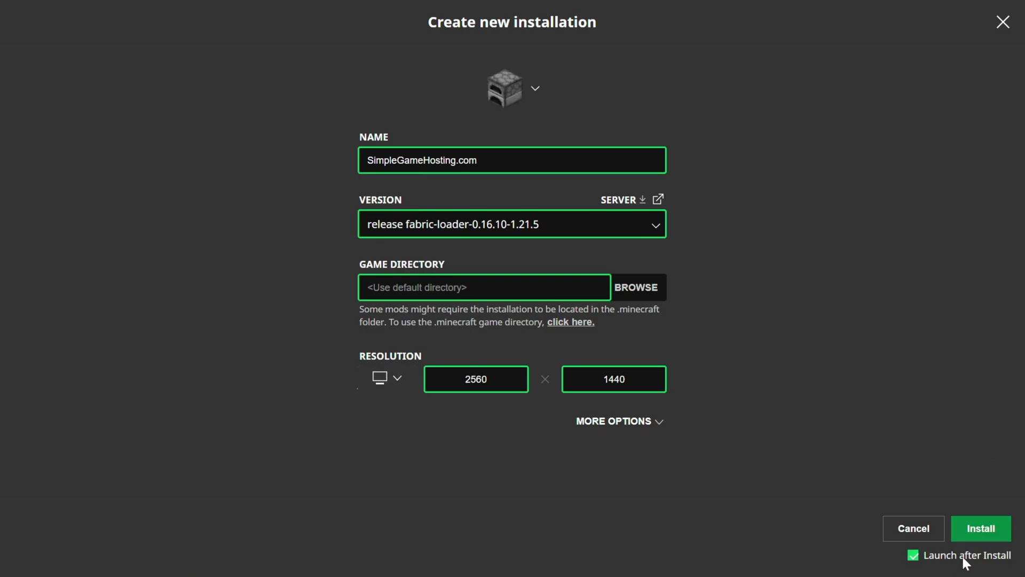
click(982, 527)
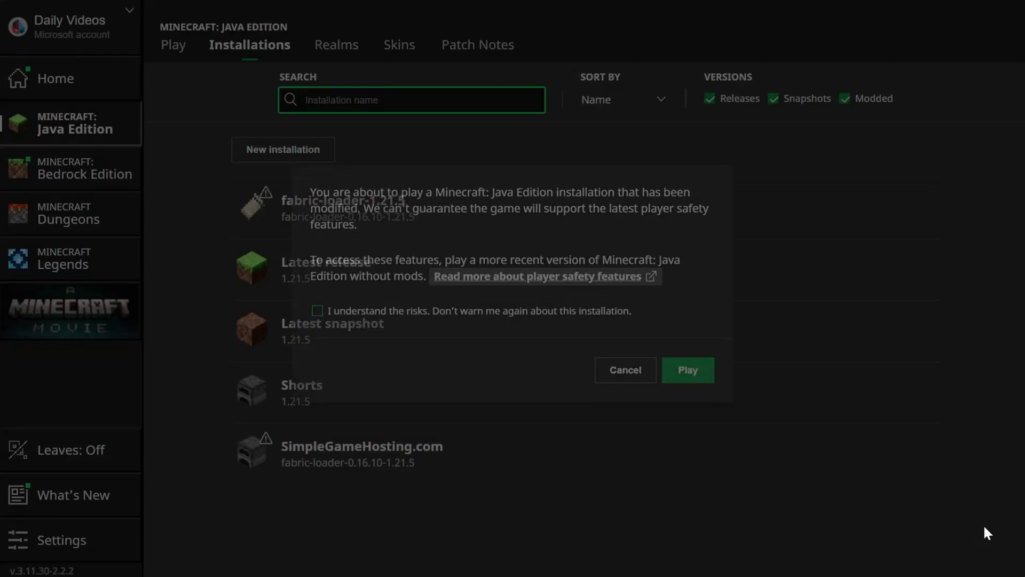
click(607, 389)
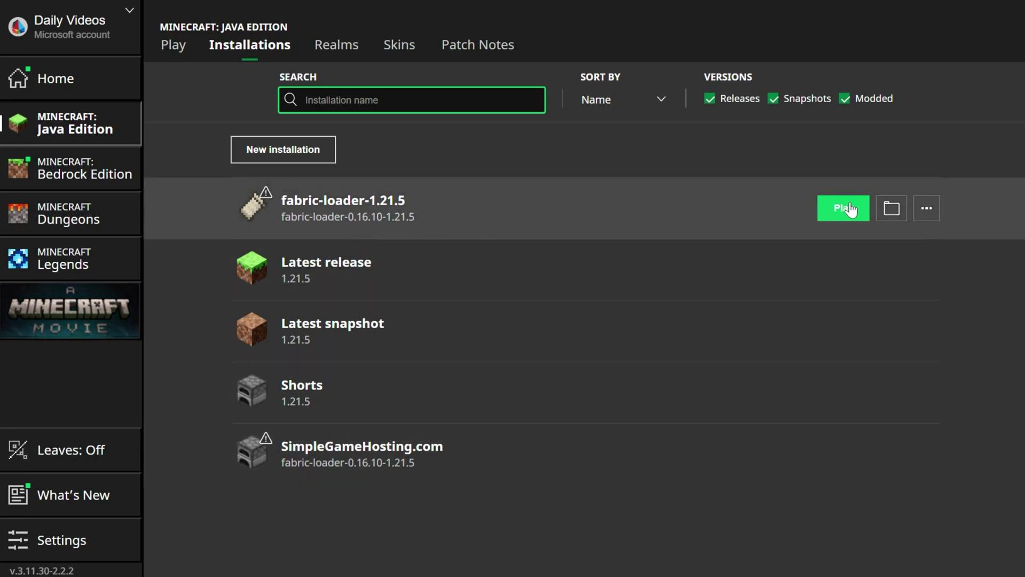
Open the Fabric installation's game folder and delete the old mods folder
click(890, 208)
click(347, 422)
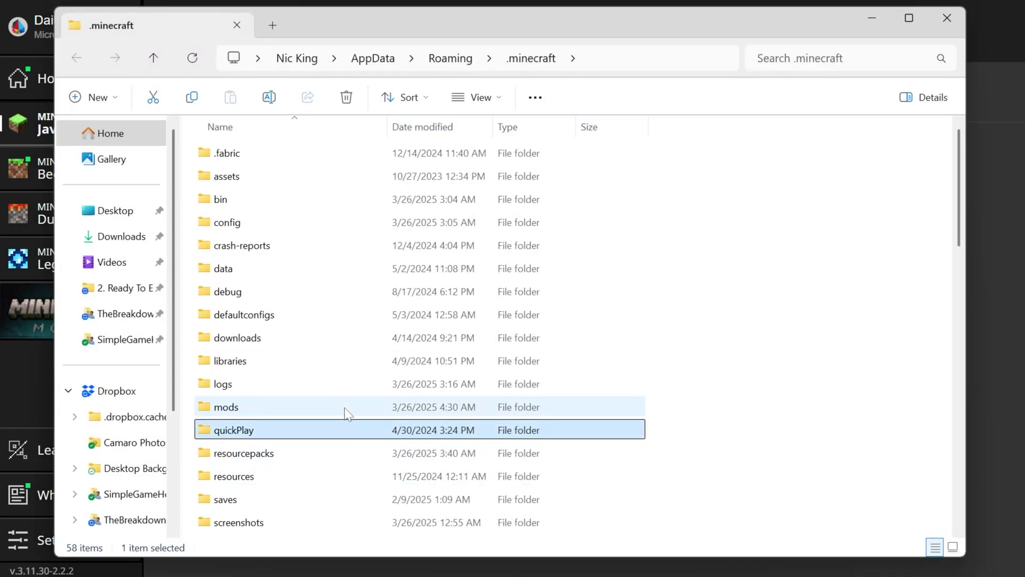
click(260, 408)
key(Delete)
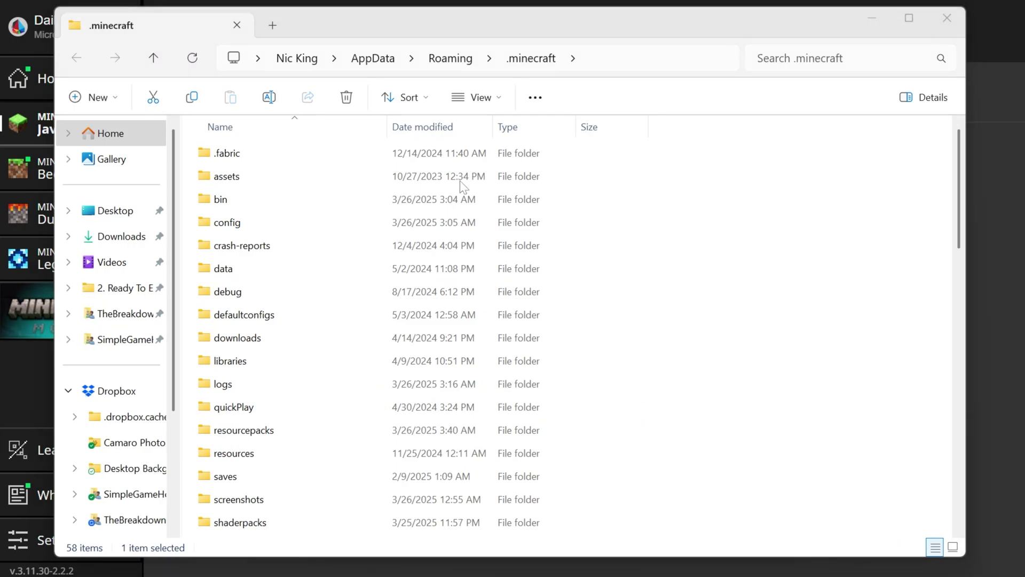
Create a new 'mods' folder in .minecraft and move the Fabric API, Balm and Waystones jars into it
right_click(190, 138)
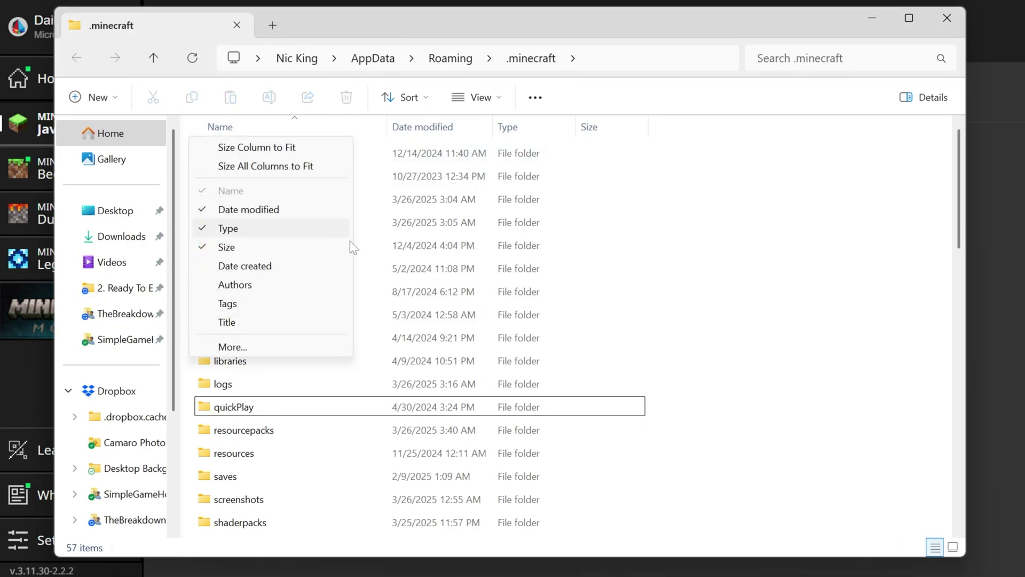
click(694, 243)
right_click(695, 242)
mouse_move(743, 365)
click(849, 367)
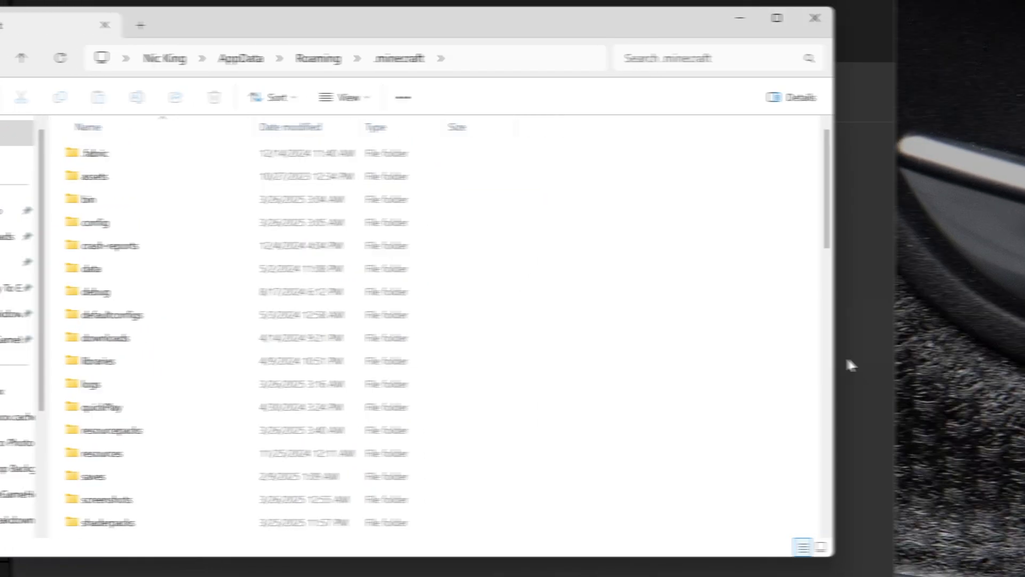
text(mods)
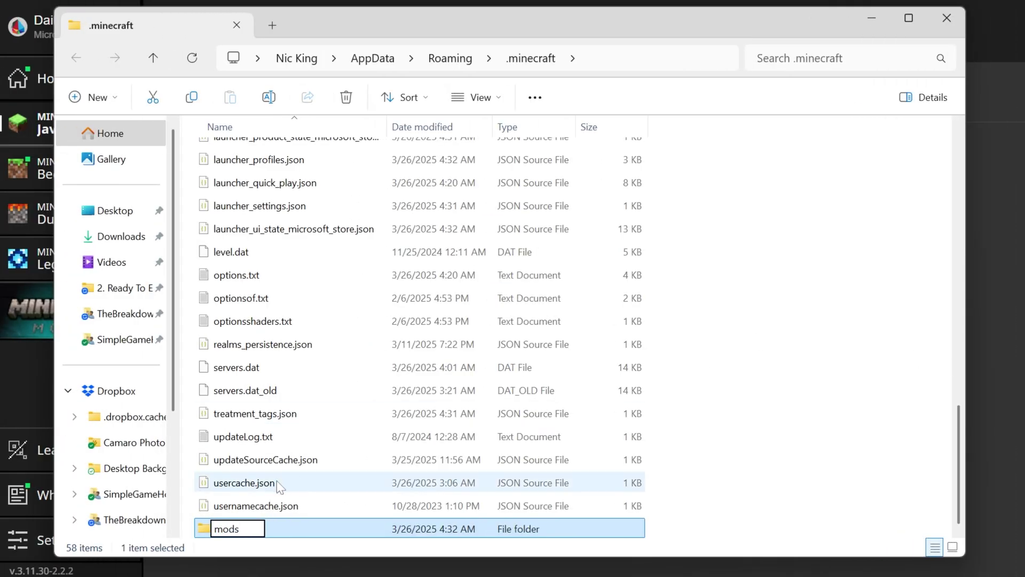
click(355, 531)
double_click(355, 530)
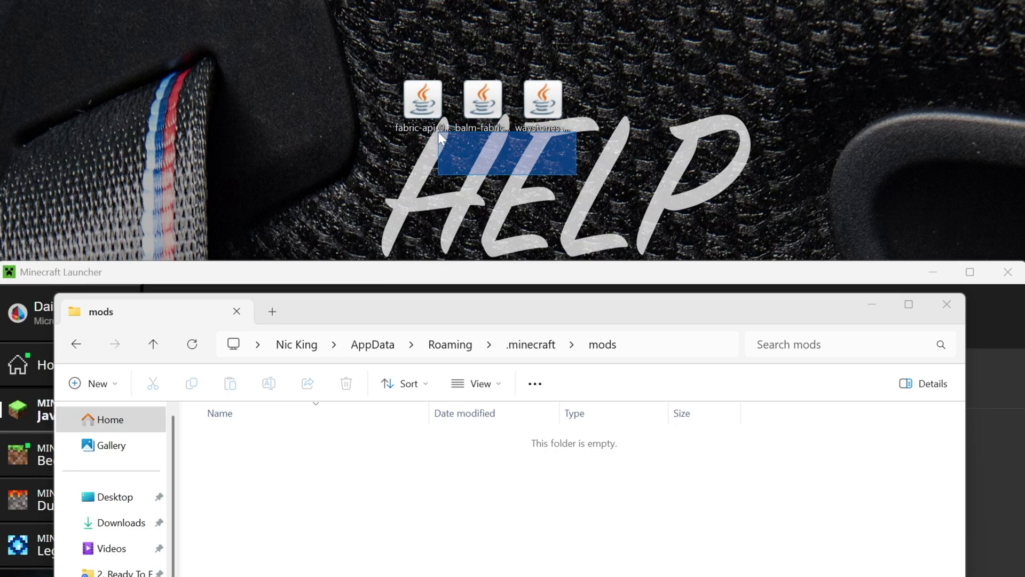
drag(438, 131, 572, 270)
click(536, 293)
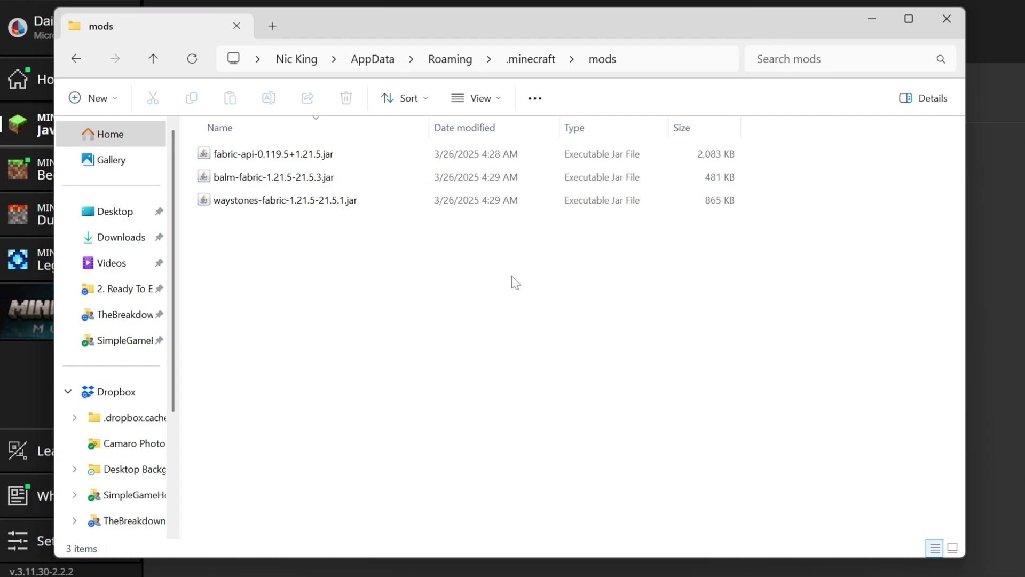
Close File Explorer and play SimpleGameHosting.com, confirming the modded-installation warning
click(949, 24)
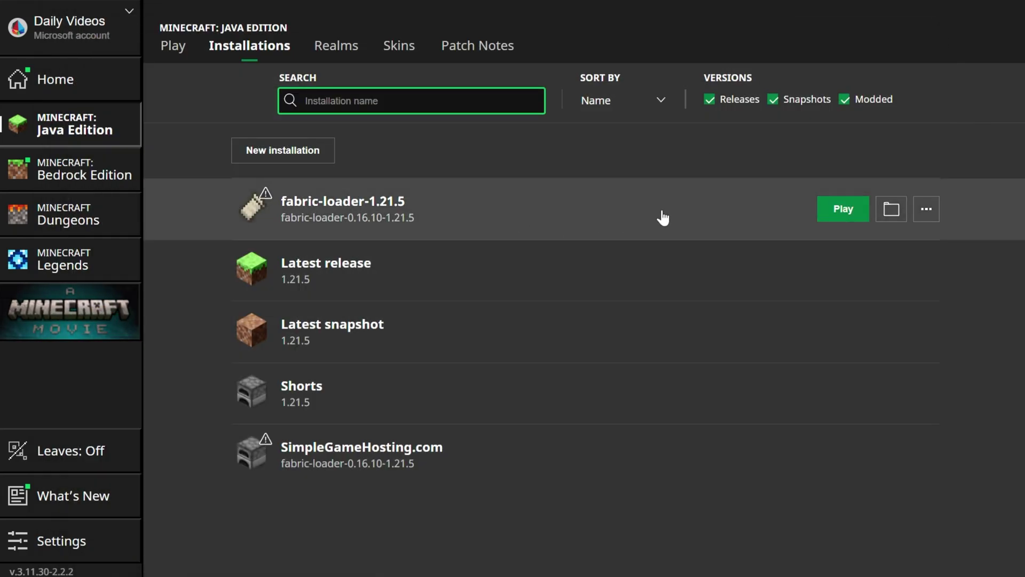
click(842, 453)
click(770, 381)
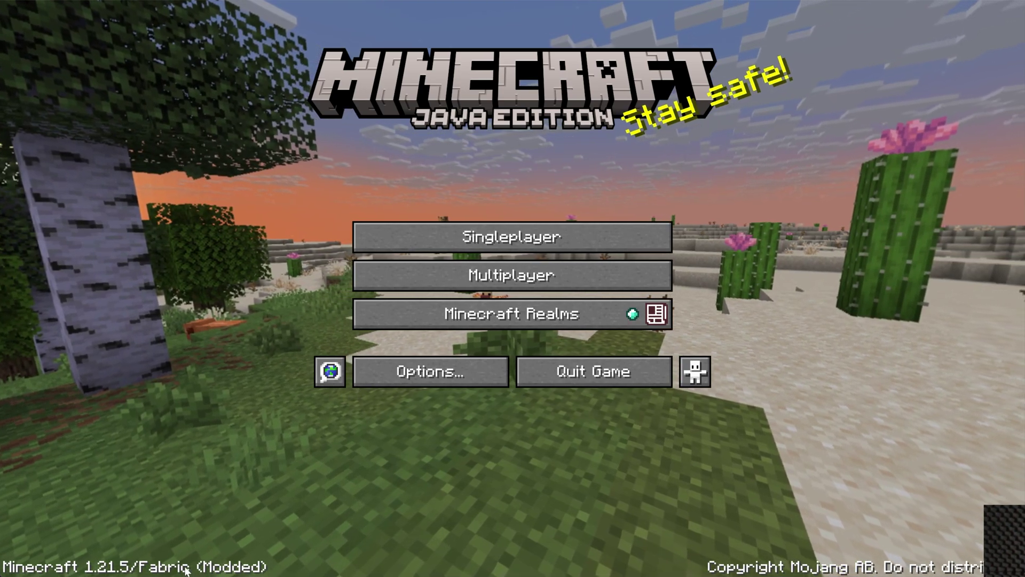
Load the Waystones singleplayer world and browse the Waystones tab of the creative inventory
click(473, 237)
click(322, 106)
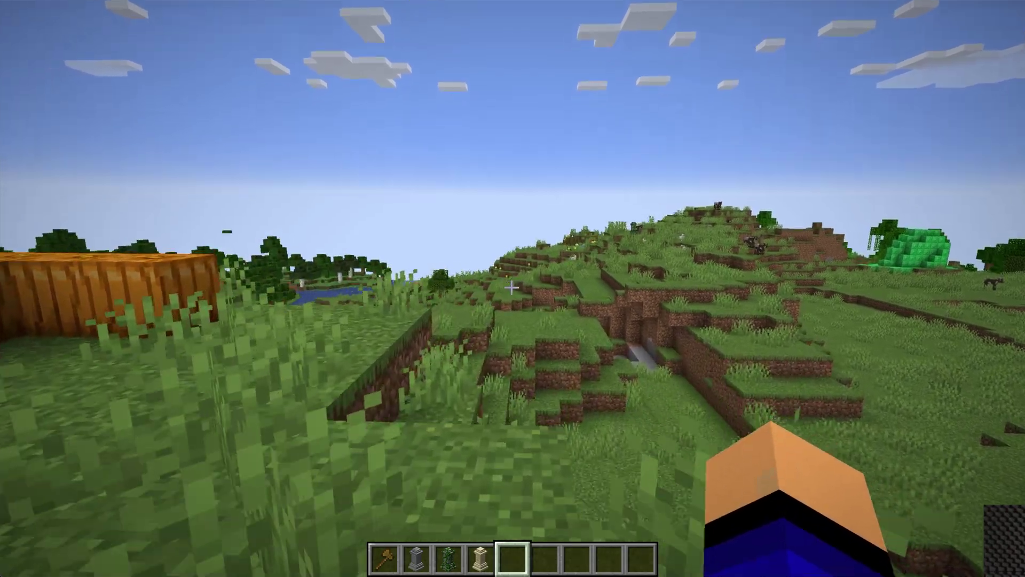
key(e)
click(653, 195)
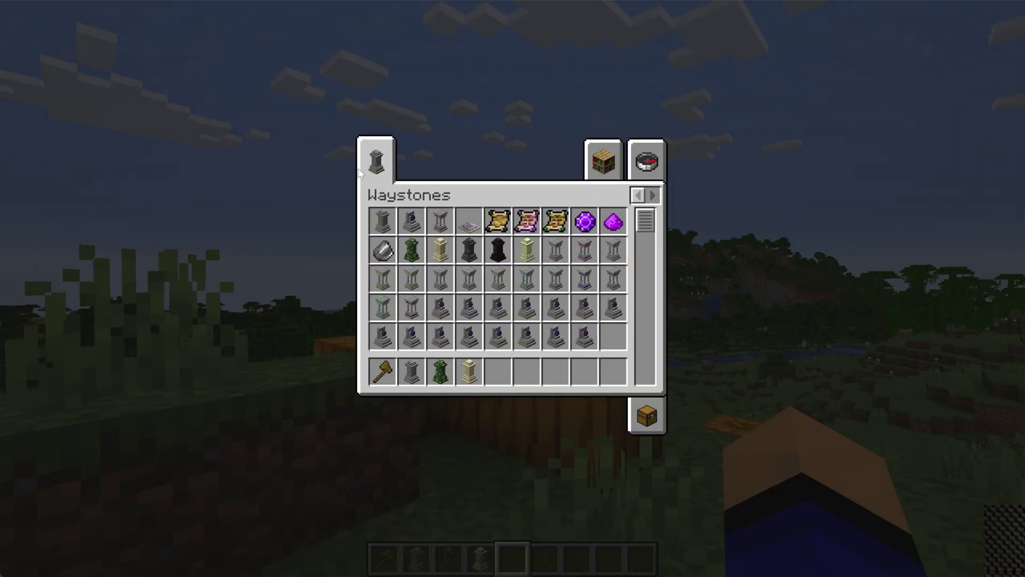
click(469, 336)
click(499, 334)
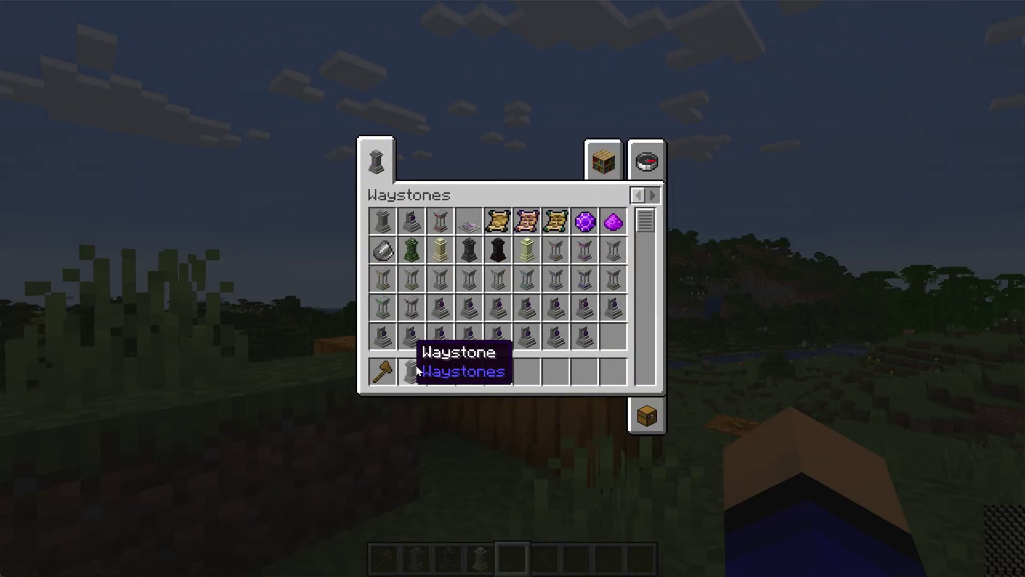
Place a Mossy Waystone from hotbar slot 3 and save its settings
key(e)
key(3)
right_click(512, 288)
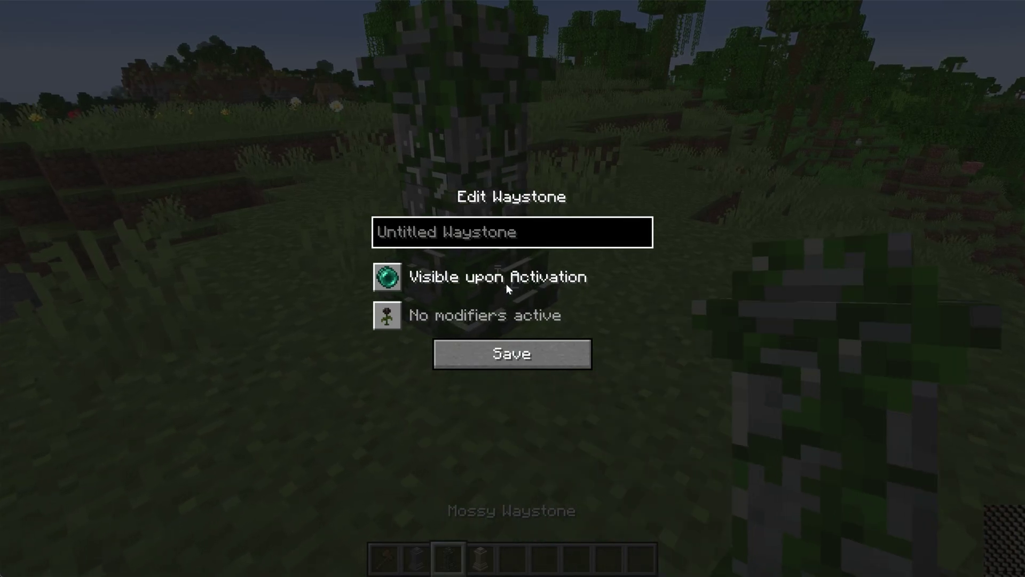
click(513, 355)
Teleport via waystones to the one 62m away, the Untitled Waystone, and the one 71m away
right_click(512, 288)
click(532, 257)
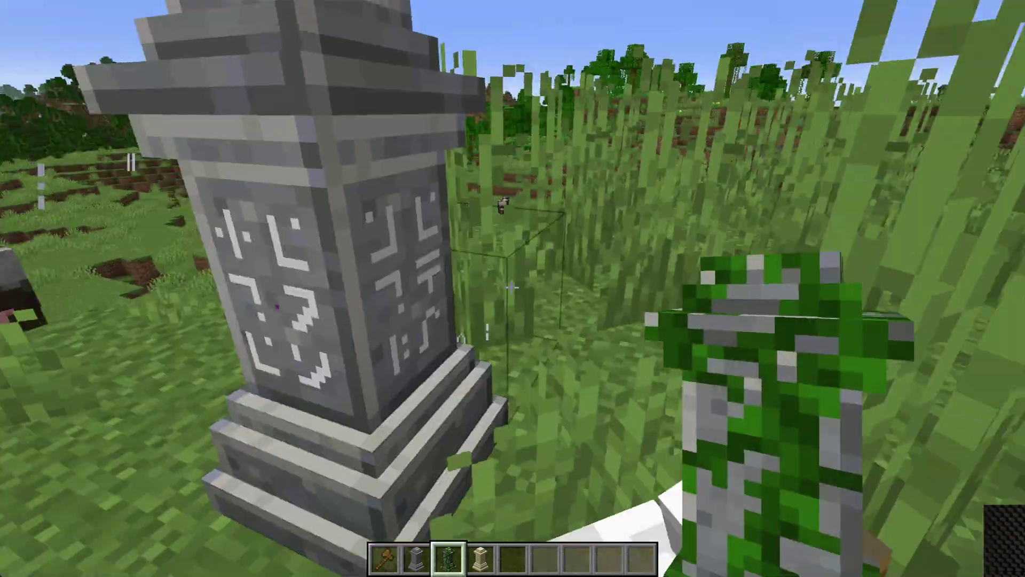
right_click(512, 288)
click(512, 360)
right_click(512, 289)
click(513, 291)
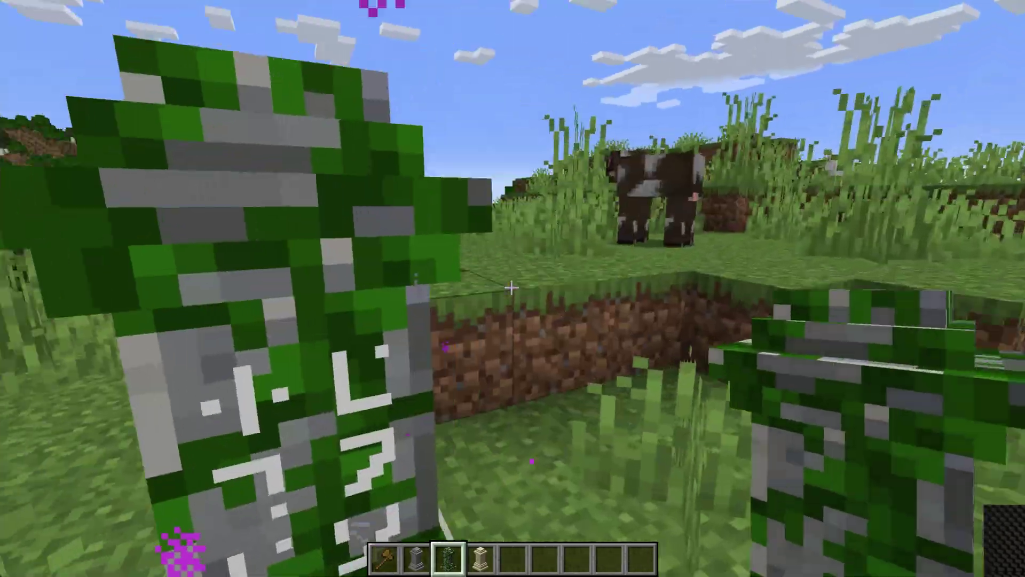
Teleport to the waystones 25m and 24m away, then walk across the grassland toward the river
right_click(512, 288)
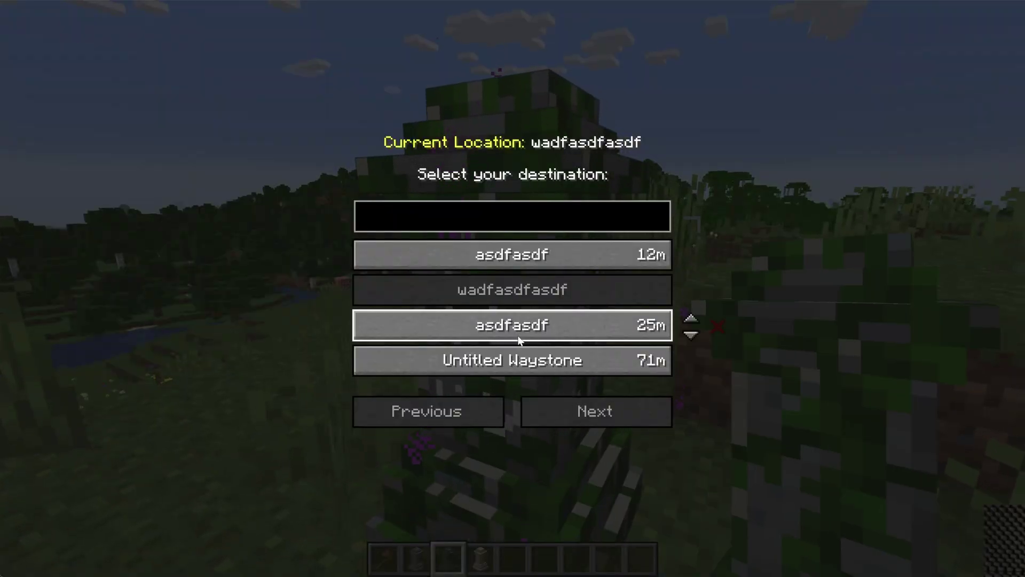
click(512, 322)
right_click(511, 288)
click(512, 288)
key(s)
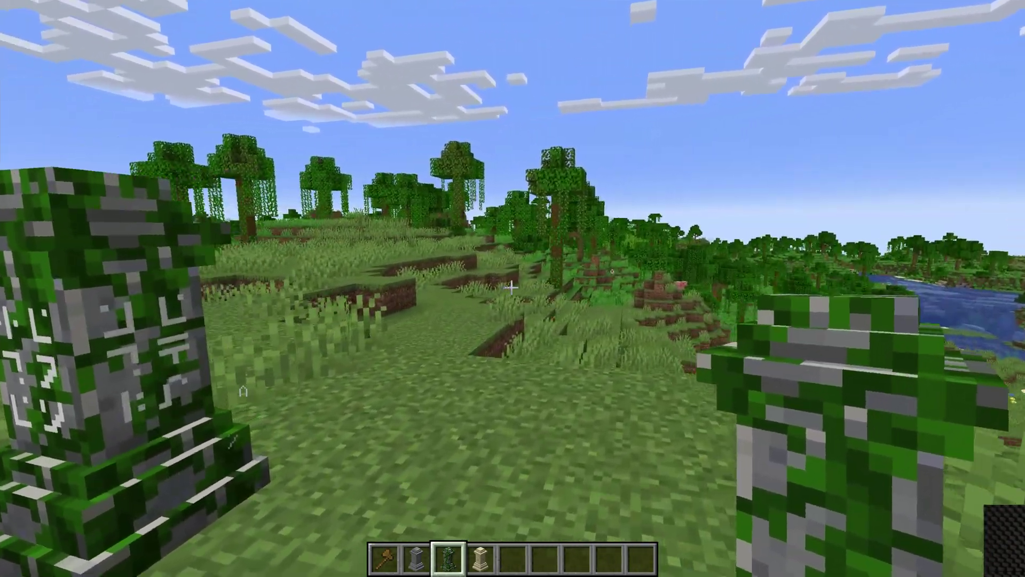
key(w)
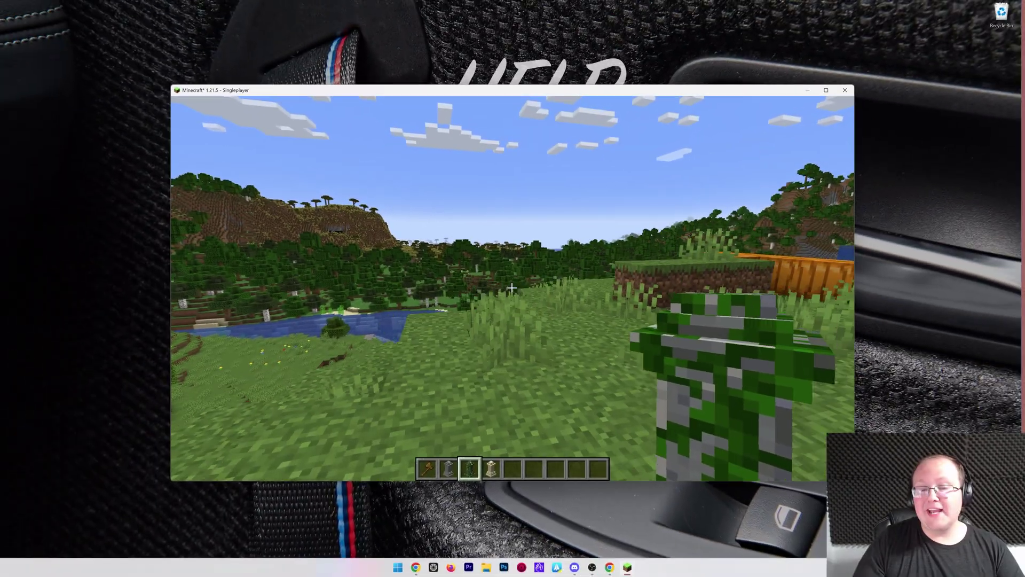
key(w)
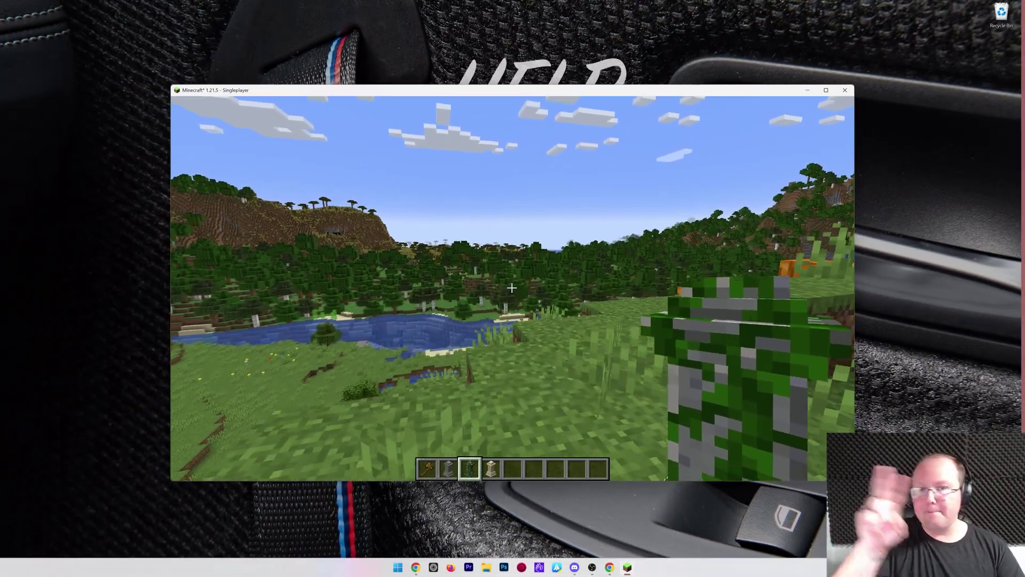